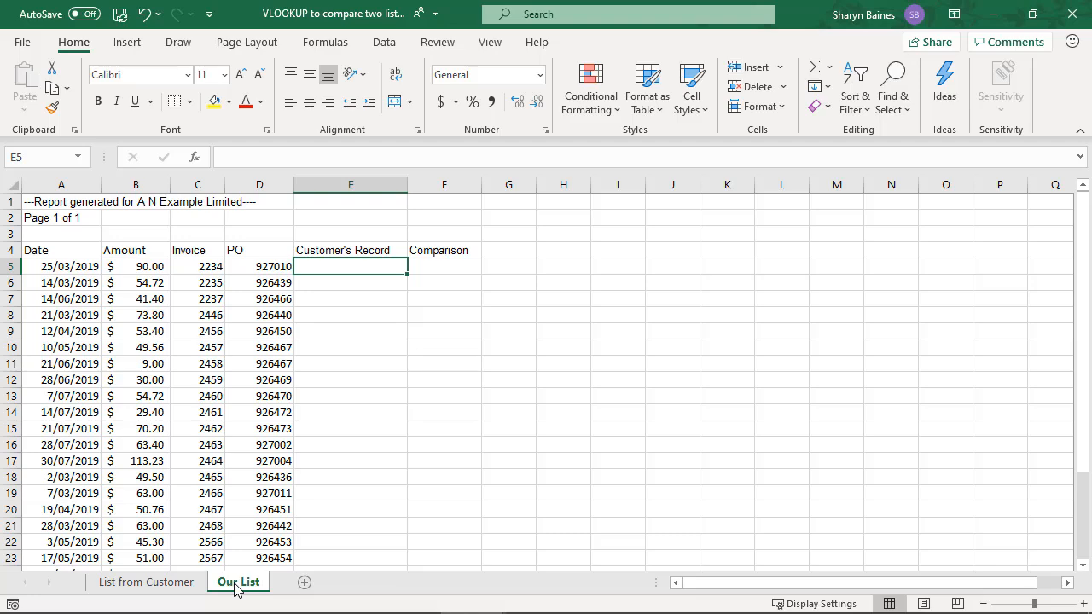
Compare the columns of the List from Customer and Our List sheets, examining the invoice numbers and the repeated P/O numbers in A9:A10
left_click(188, 588)
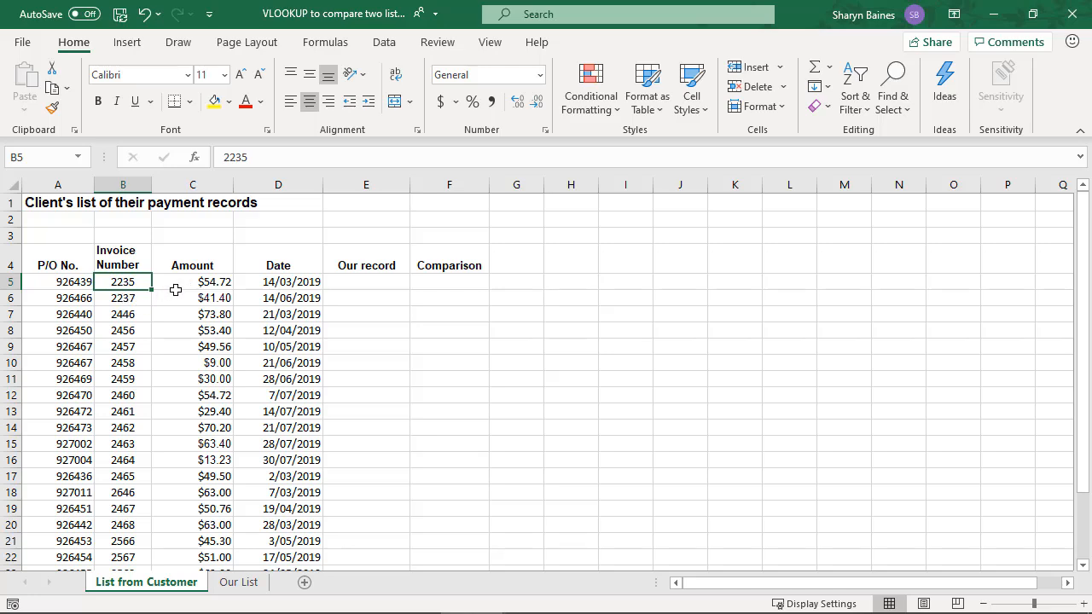
left_click(239, 583)
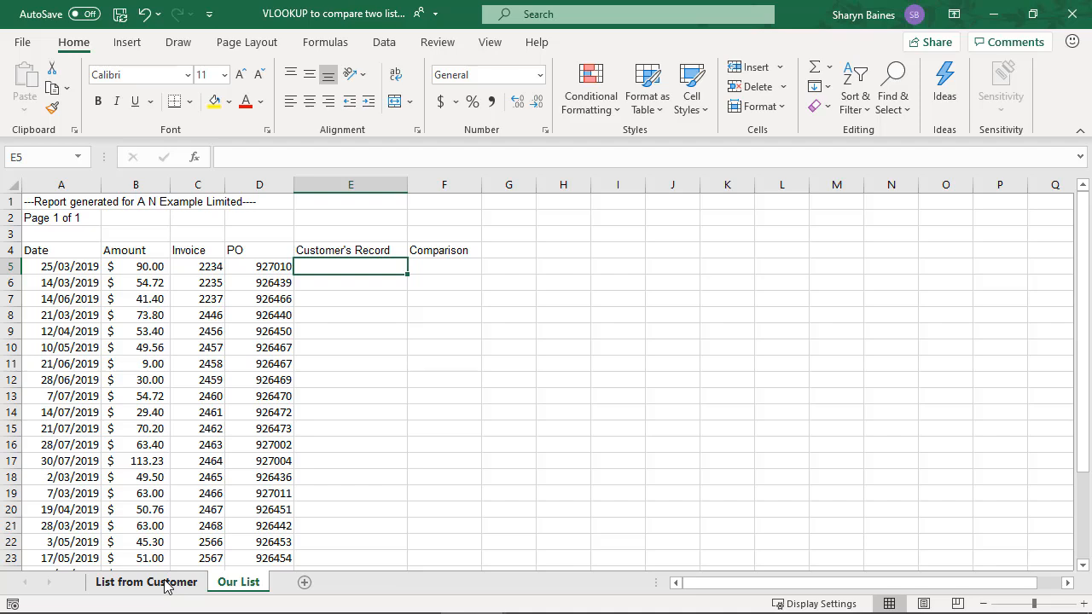
left_click(209, 268)
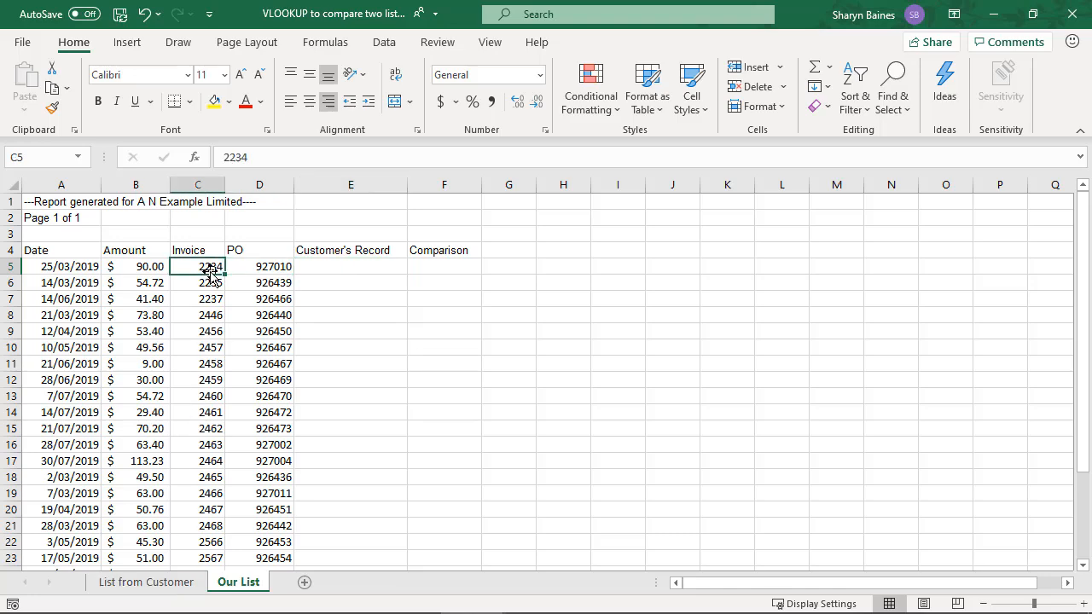
left_click(147, 582)
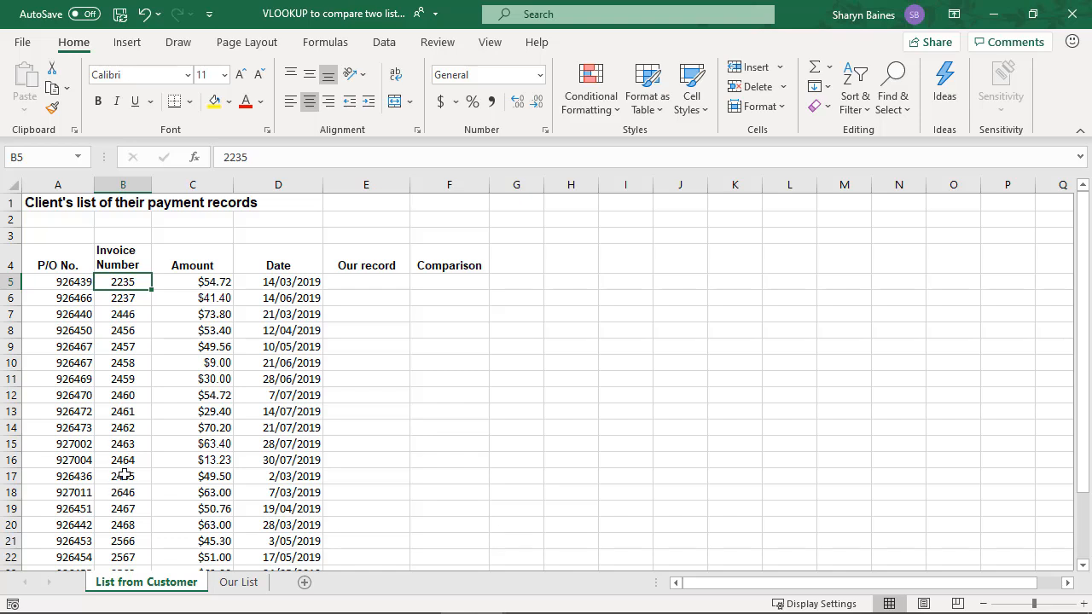
left_click_drag(68, 346, 69, 363)
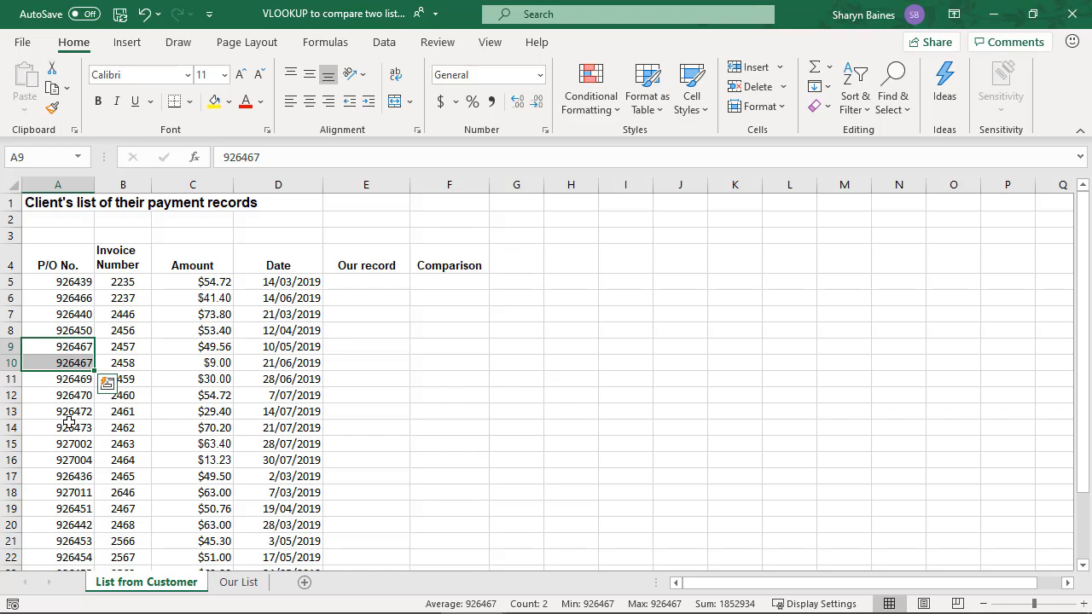
left_click(121, 283)
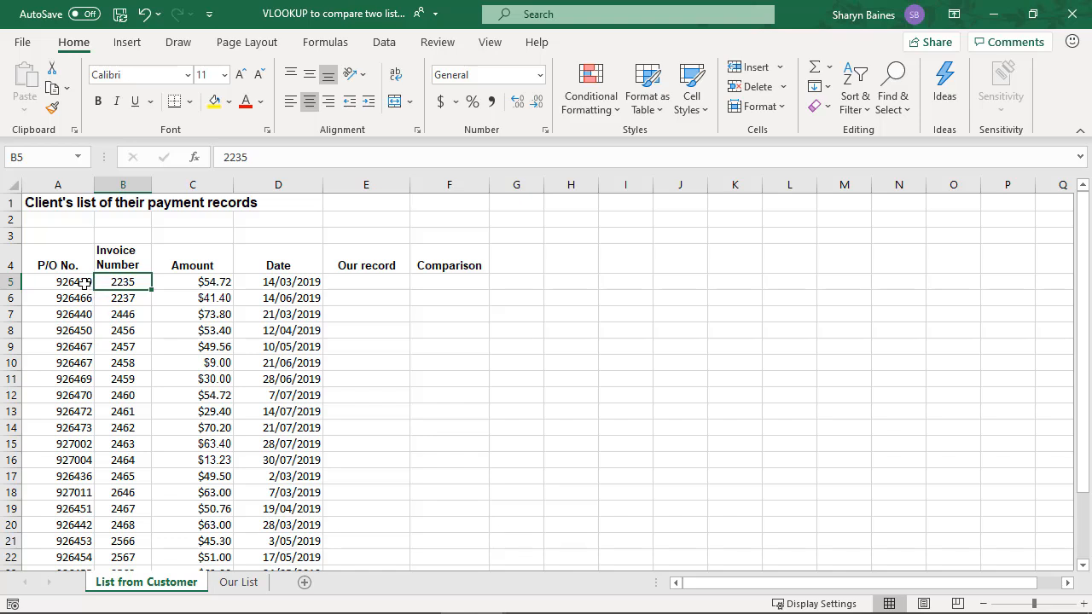
Check the customer list's P/O No. column for repeats with a Duplicate Values rule preview, without applying the formatting
left_click(79, 283)
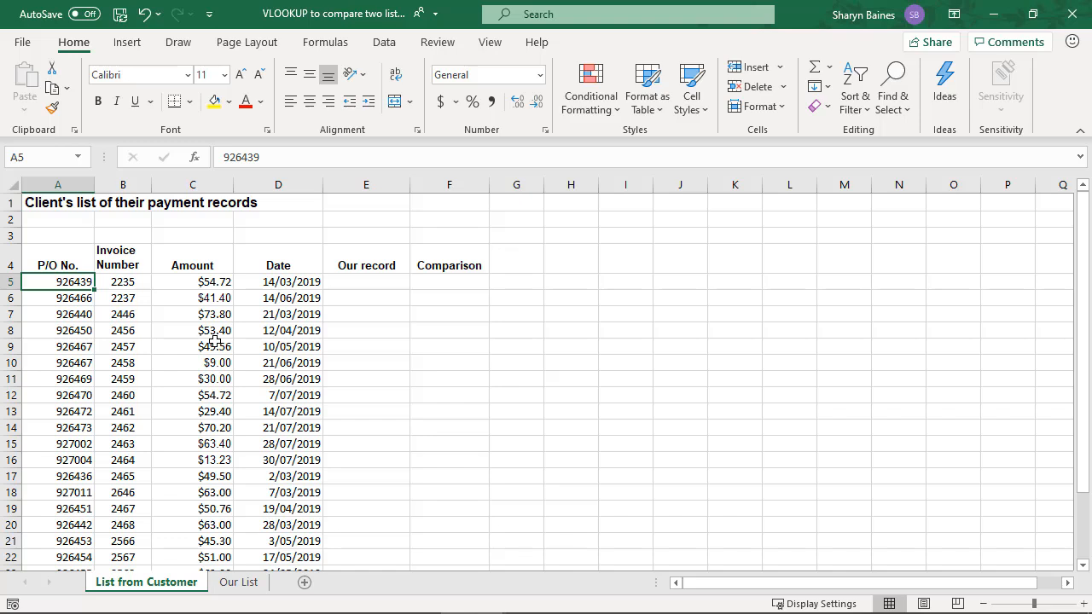
key("ctrl+shift+Down")
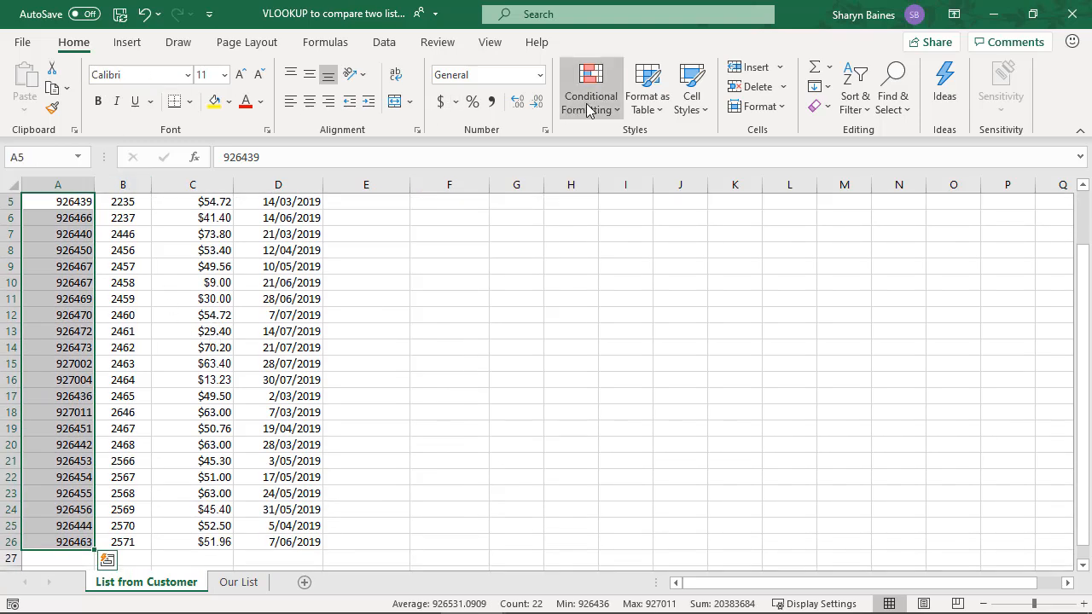
left_click(586, 107)
mouse_move(597, 143)
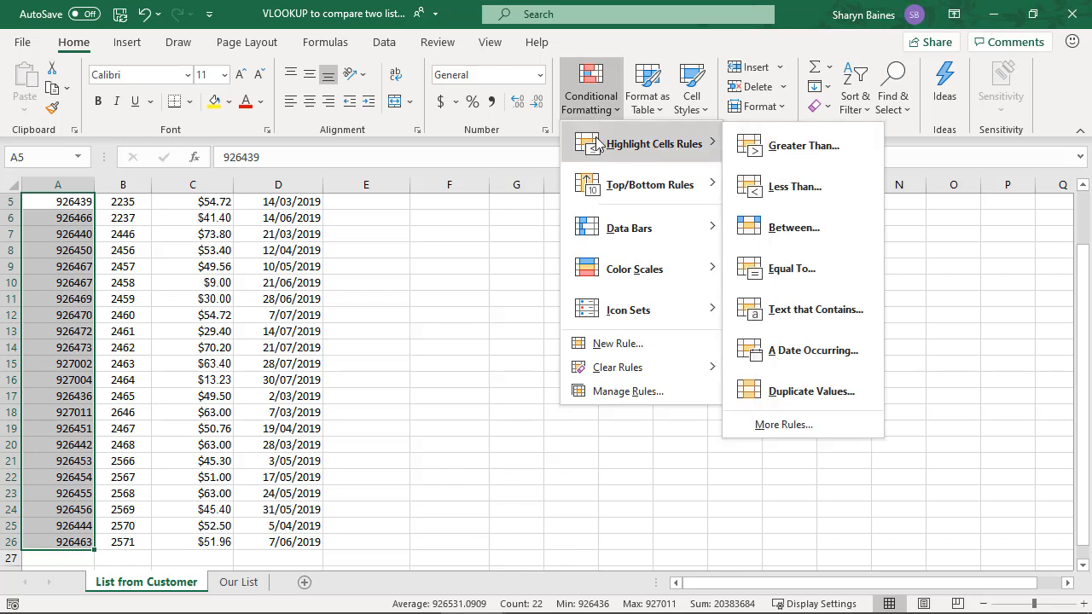
left_click(785, 392)
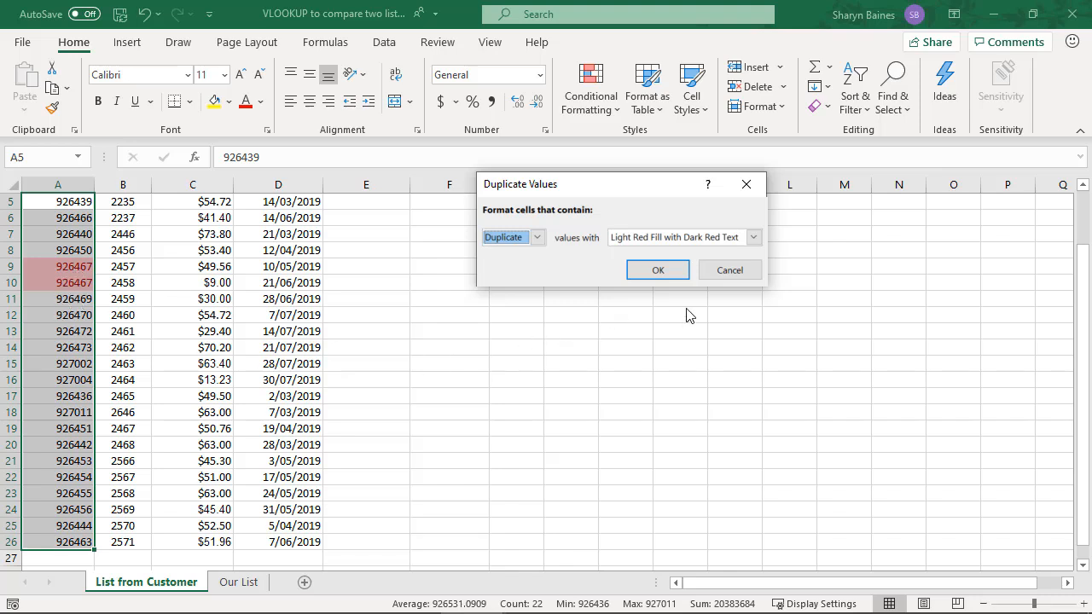
left_click(737, 271)
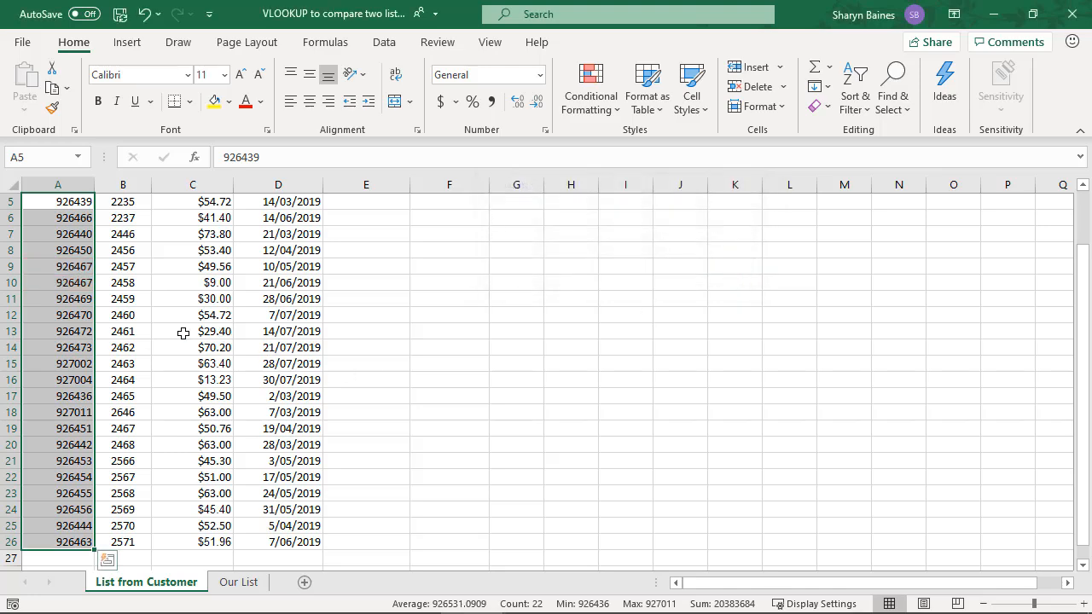
Check the customer list's Invoice Number column for repeats with a Duplicate Values rule preview, without applying the formatting
left_click(144, 331)
scroll(123, 251, "up", 1)
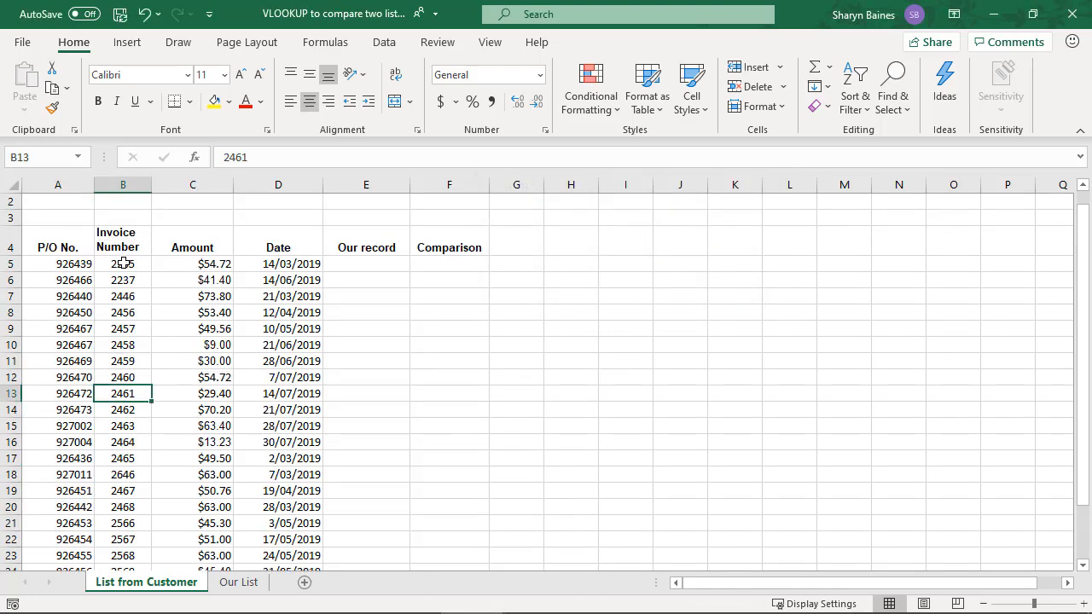
left_click(124, 264)
key("ctrl+shift+Down")
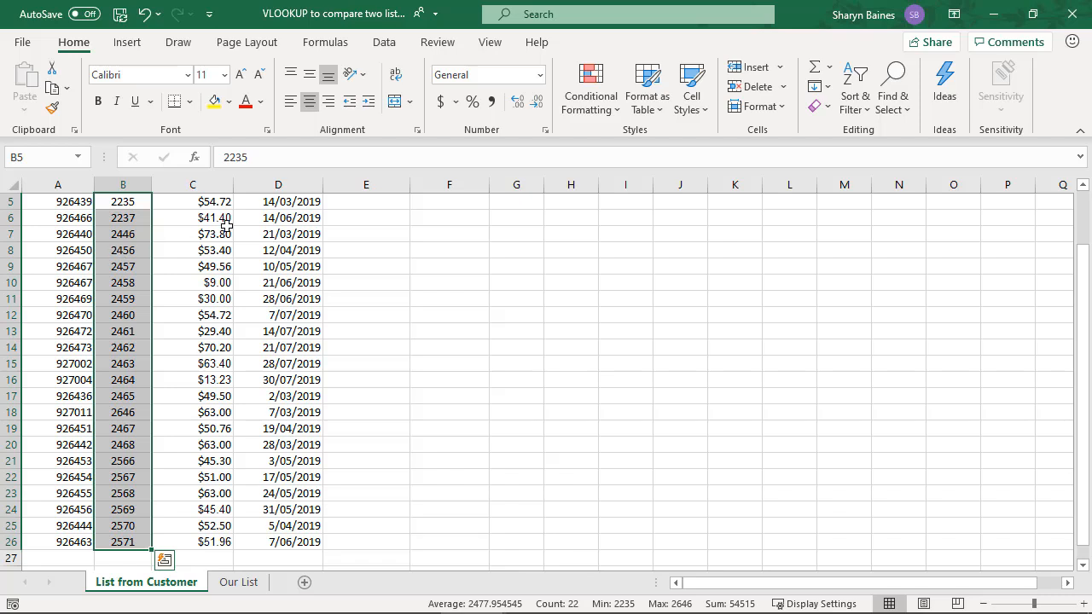
left_click(597, 100)
mouse_move(622, 144)
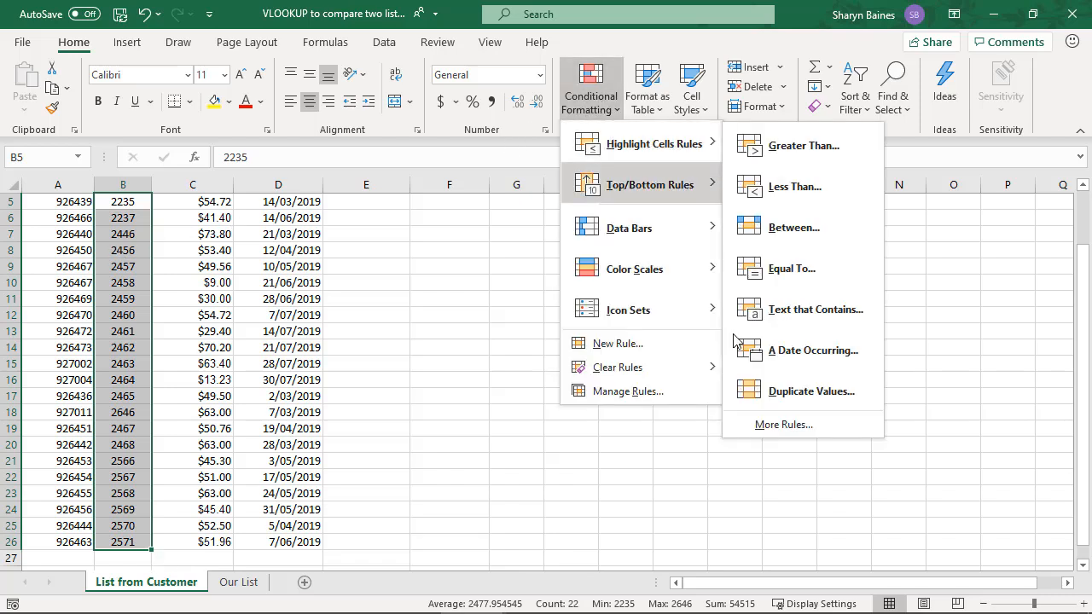
left_click(784, 388)
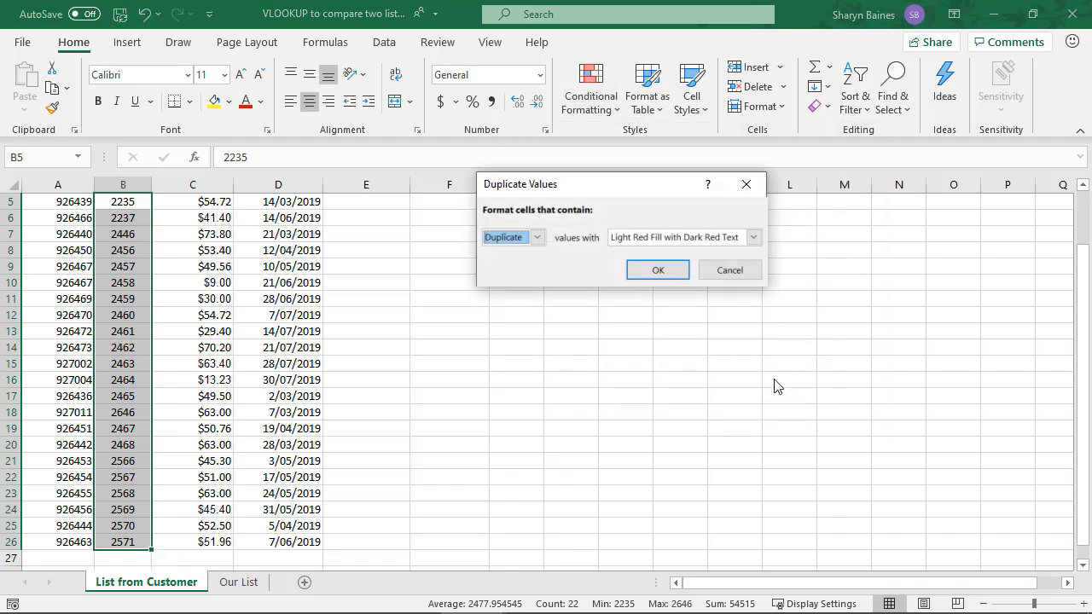
left_click(729, 270)
left_click(109, 206)
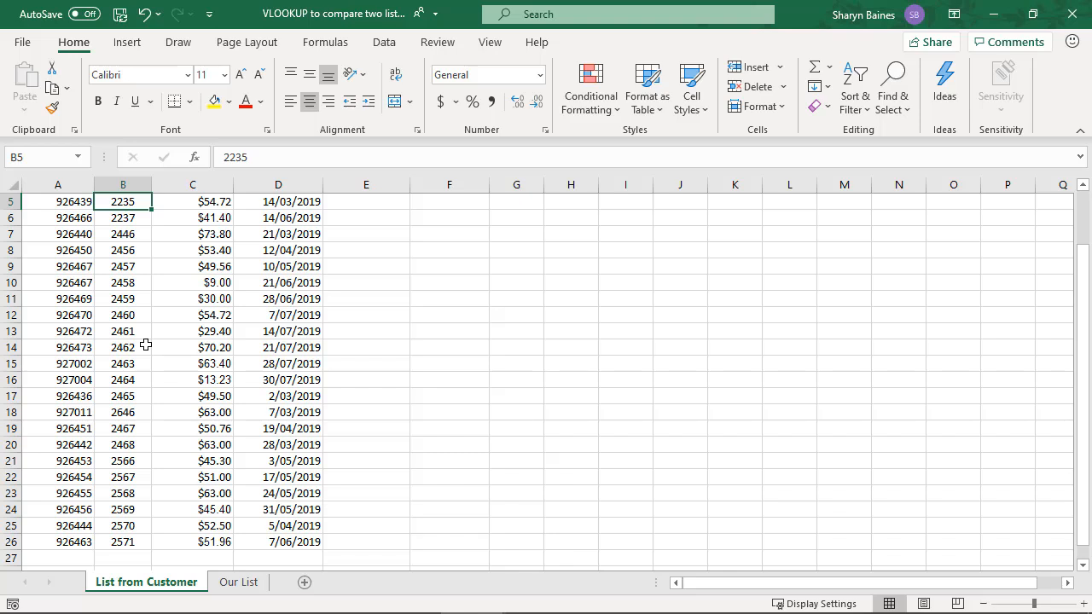
scroll(146, 344, "up", 1)
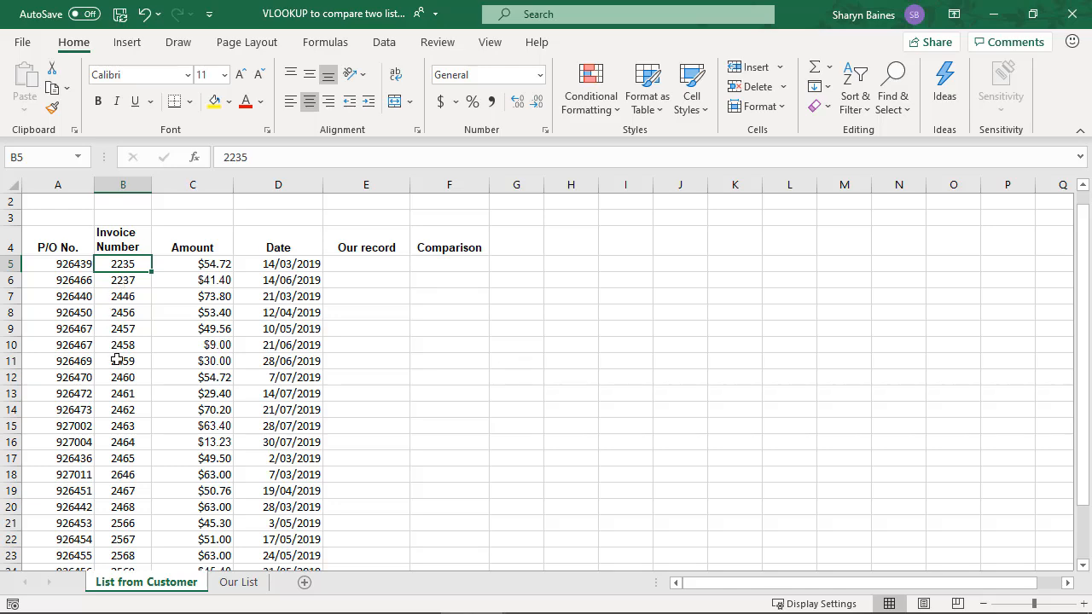
Move the Invoice Number cells with their header on List from Customer ahead of the P/O No. column, inserting the cut cells at A4
left_click(237, 585)
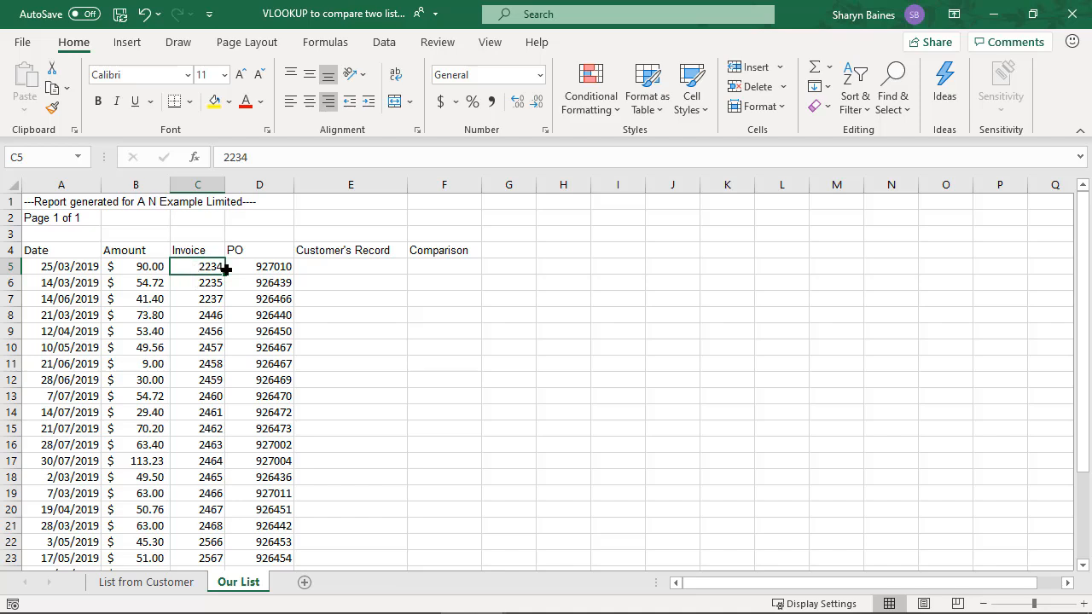
left_click(176, 582)
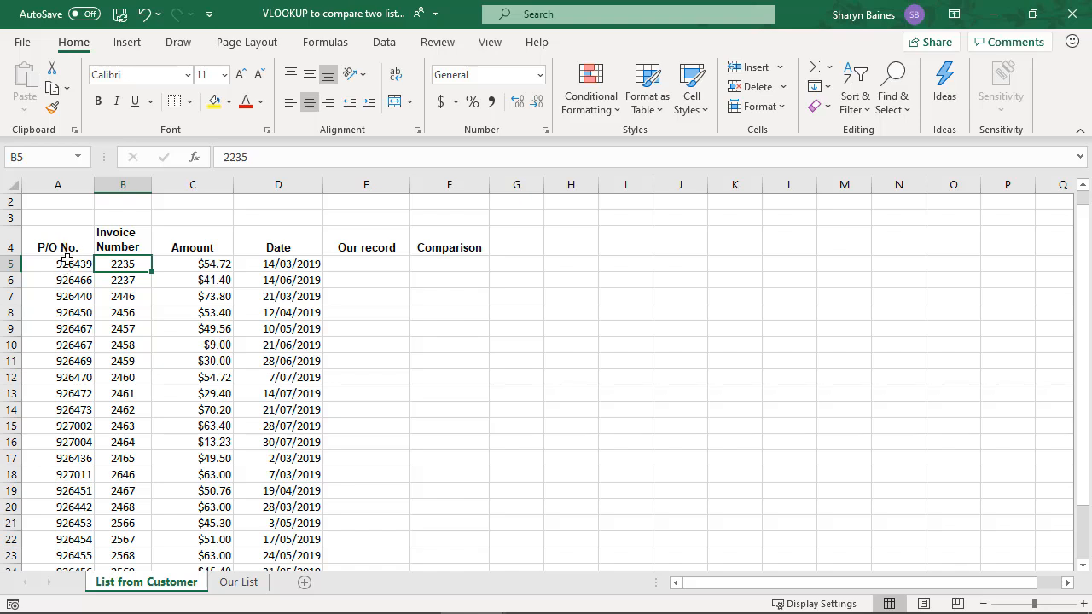
left_click(115, 243)
scroll(116, 252, "up", 1)
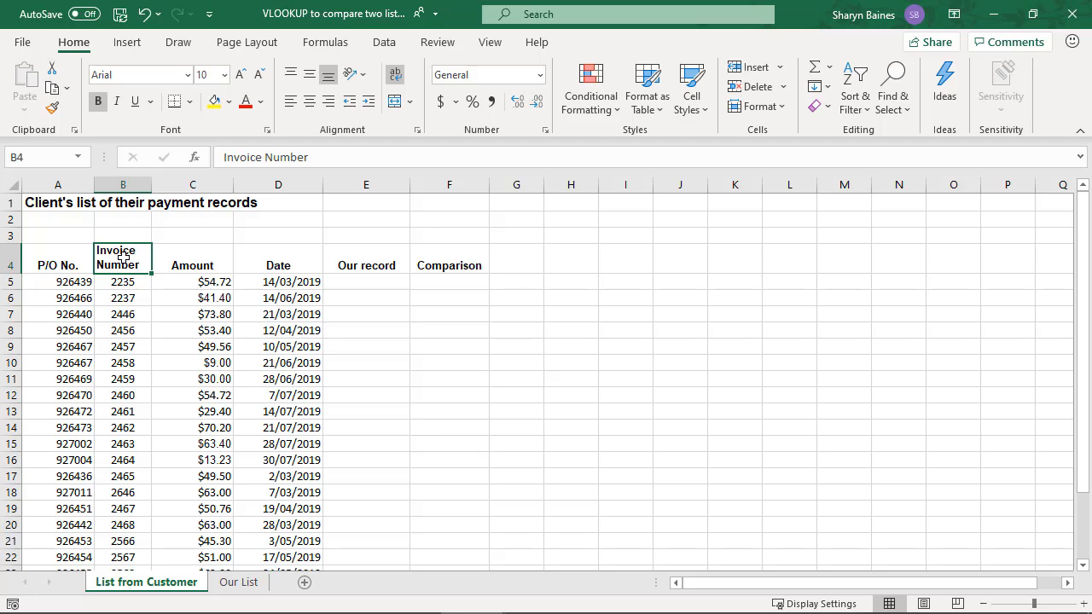
key("ctrl+shift+Down")
scroll(114, 247, "up", 1)
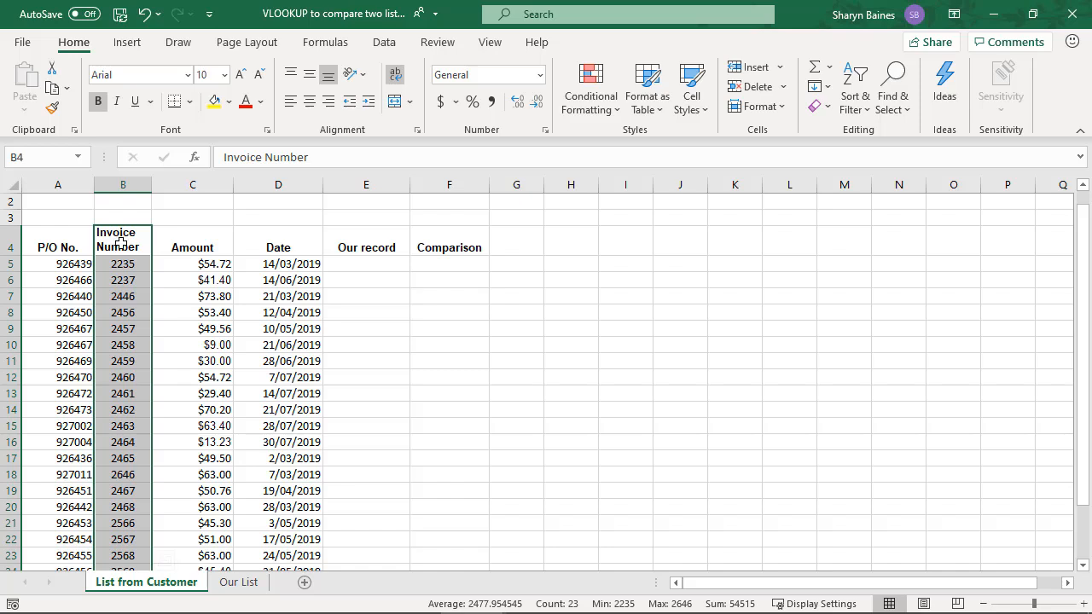
right_click(120, 243)
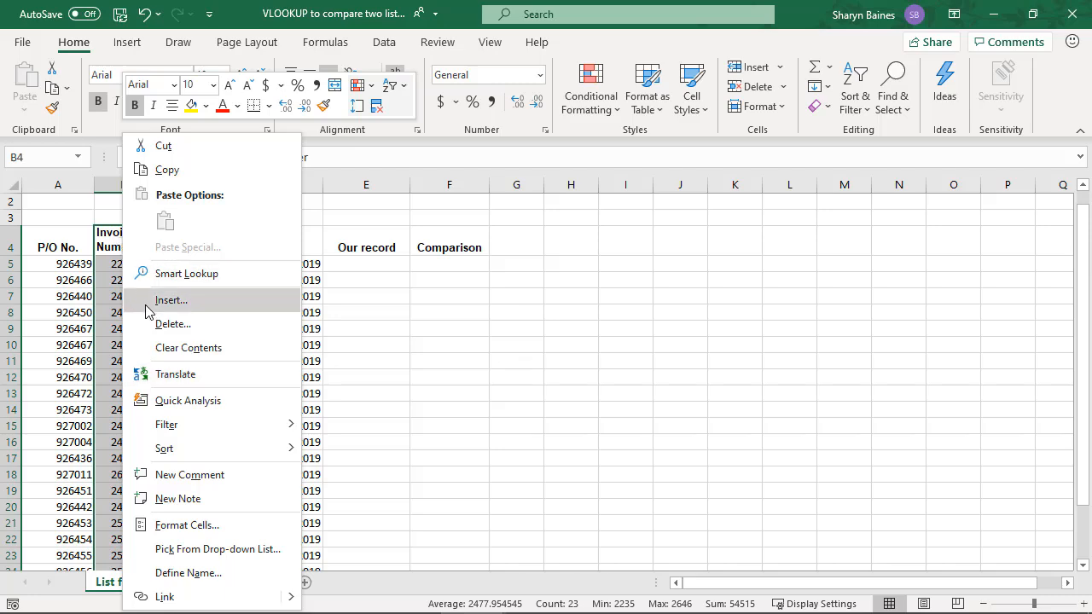
left_click(181, 154)
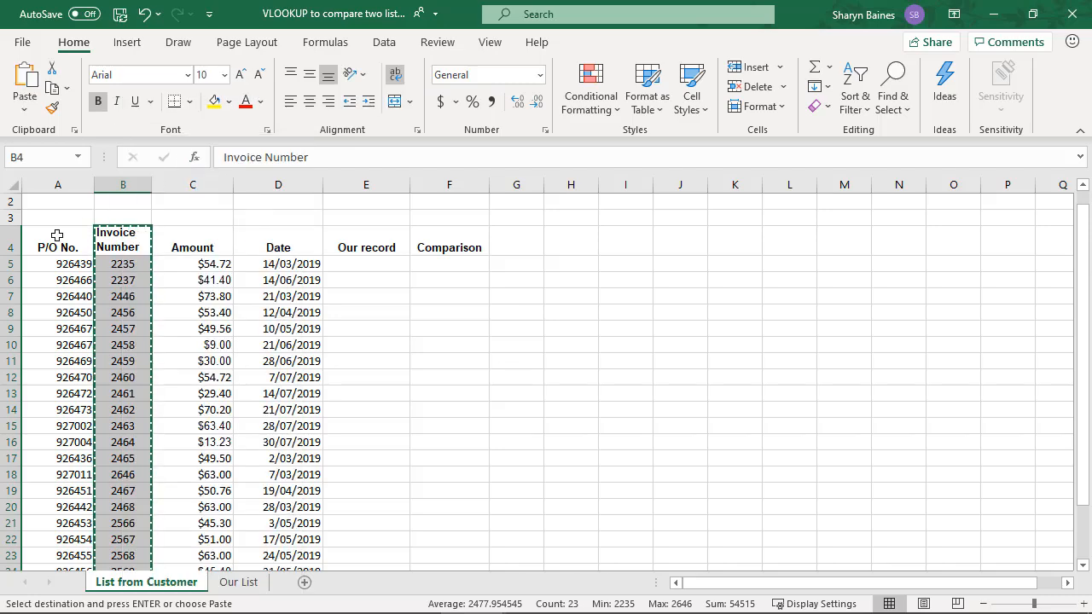
left_click(54, 234)
right_click(56, 234)
left_click(101, 299)
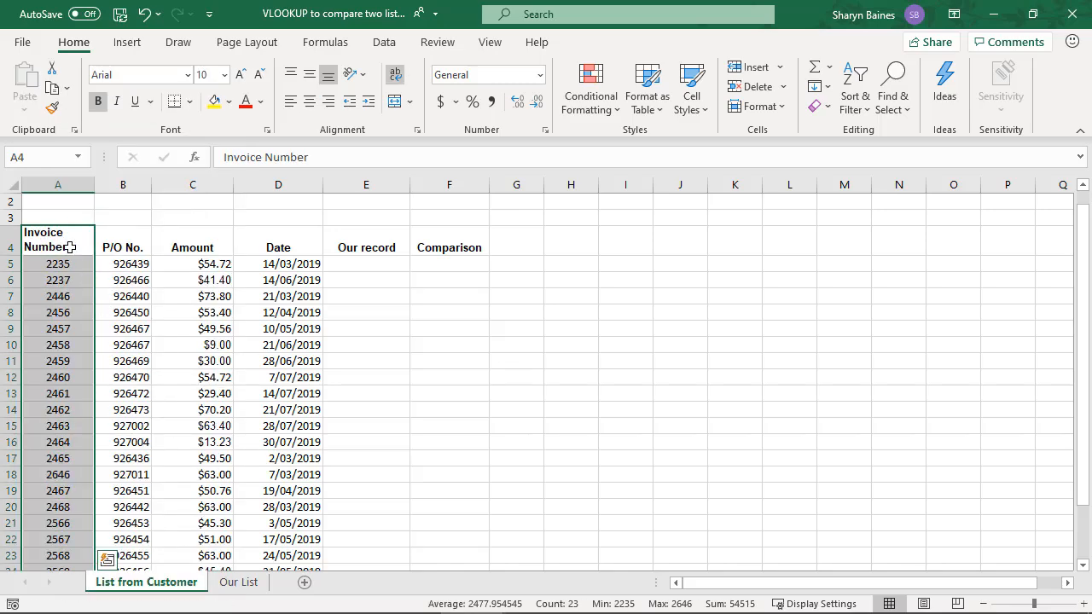
left_click(70, 247)
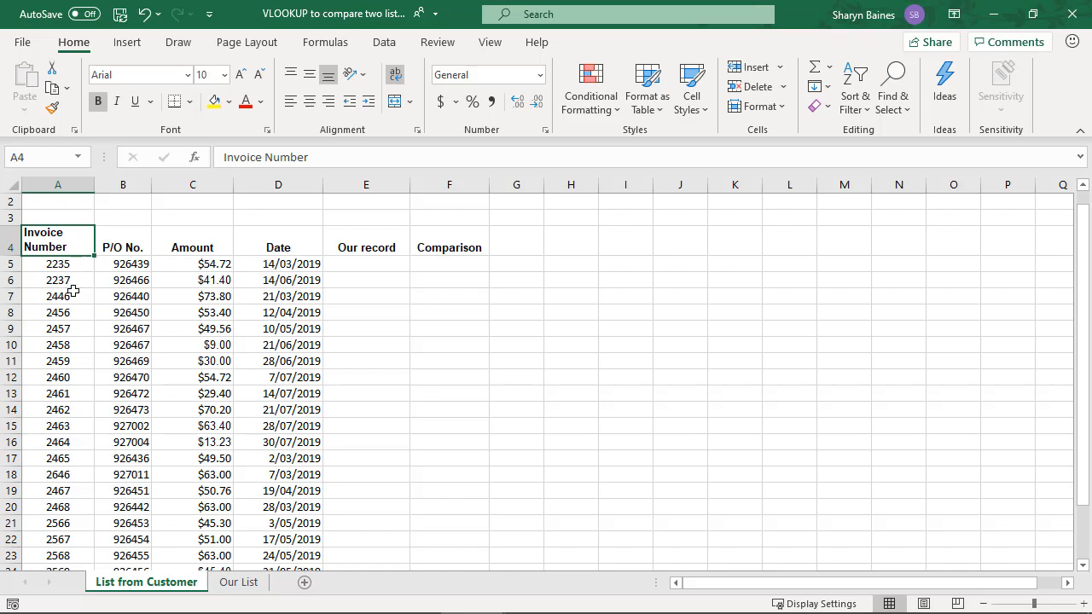
Insert a VLOOKUP function in cell E5 of Our List with the invoice number in C5 as its lookup value
left_click(244, 584)
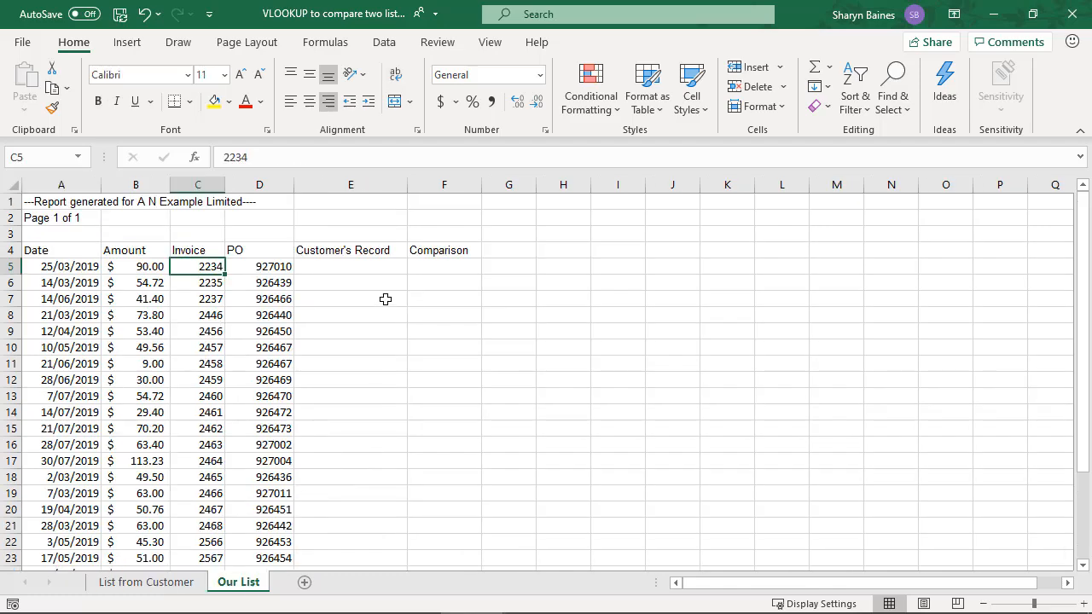
left_click(365, 268)
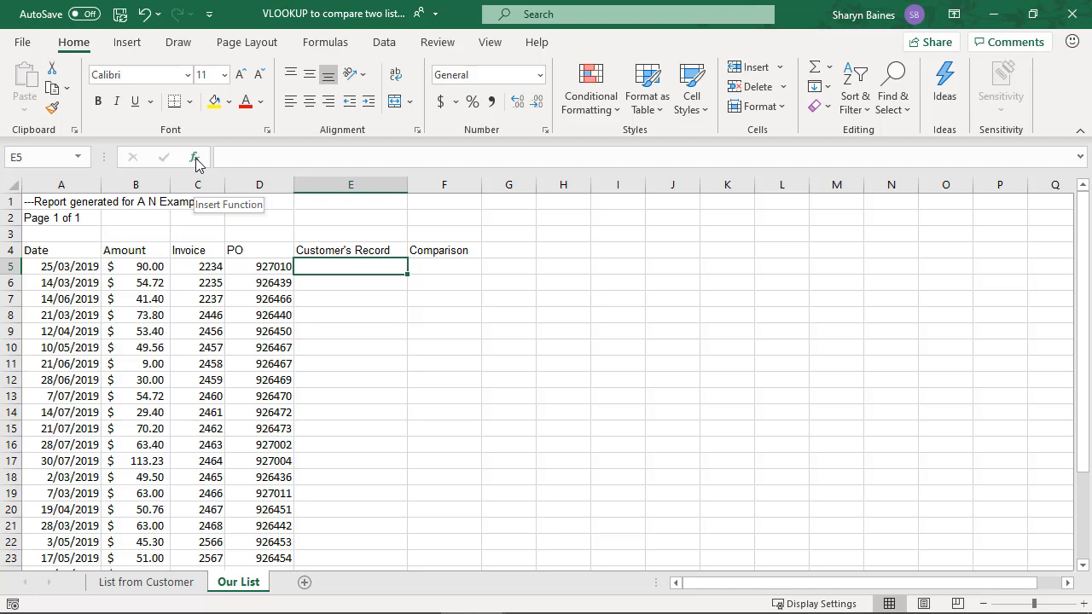
left_click(327, 44)
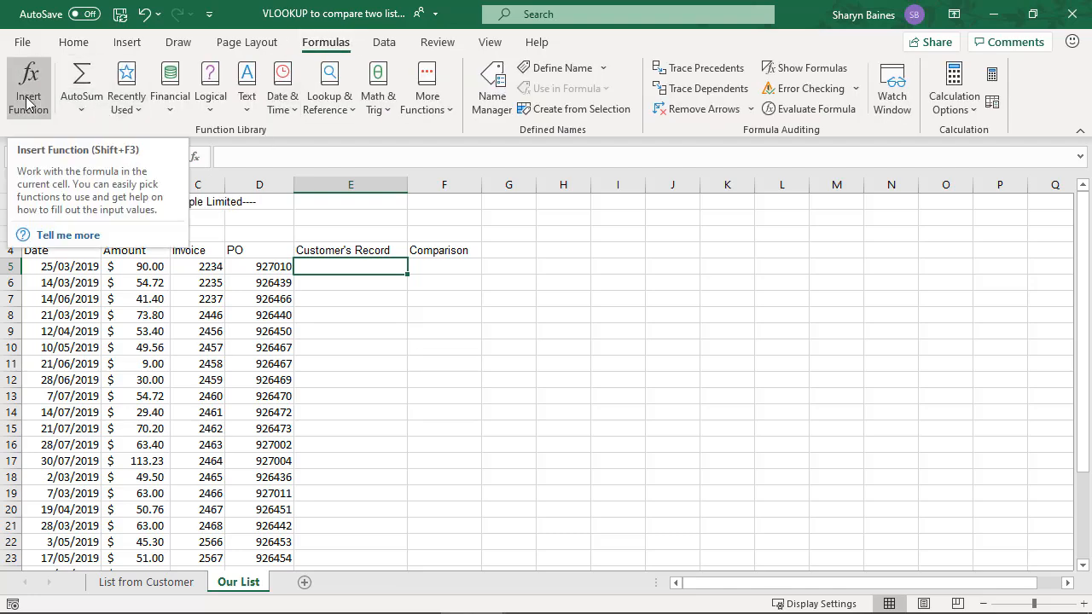
left_click(196, 159)
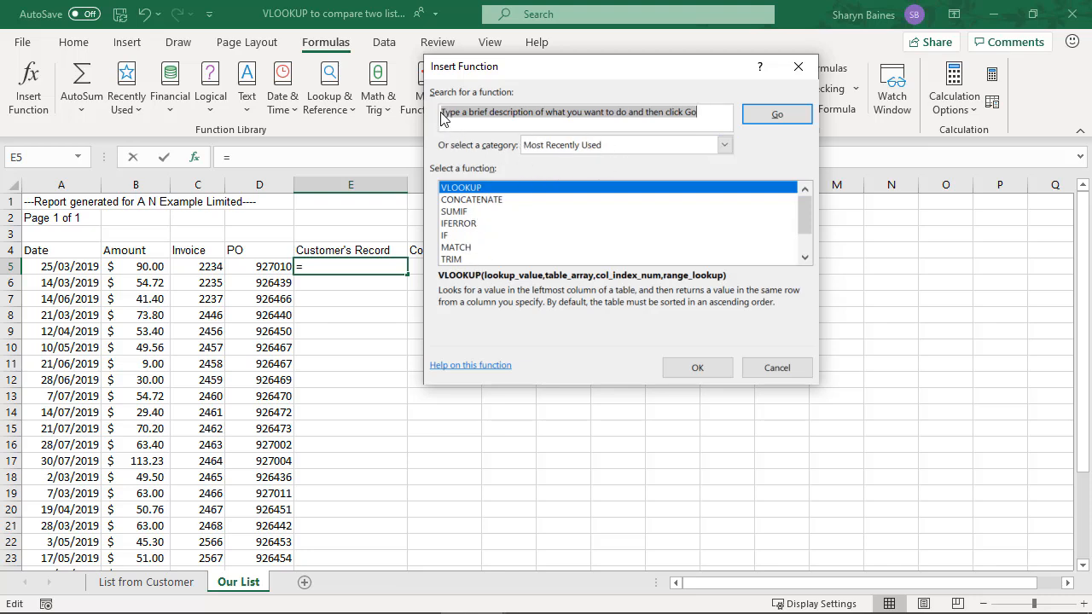
left_click_drag(441, 115, 700, 116)
type("vlookup")
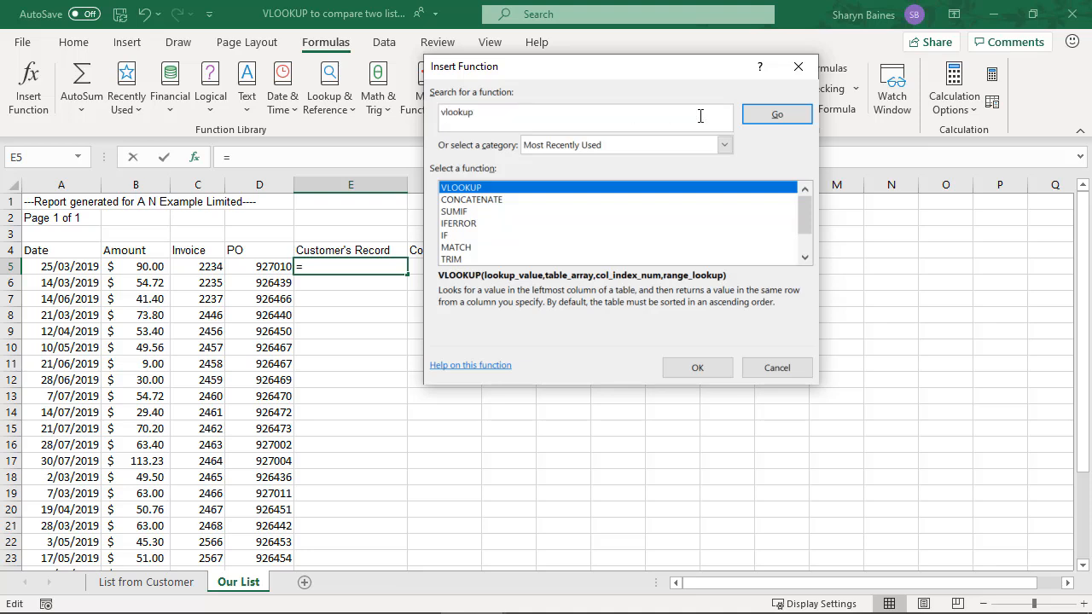
left_click(777, 114)
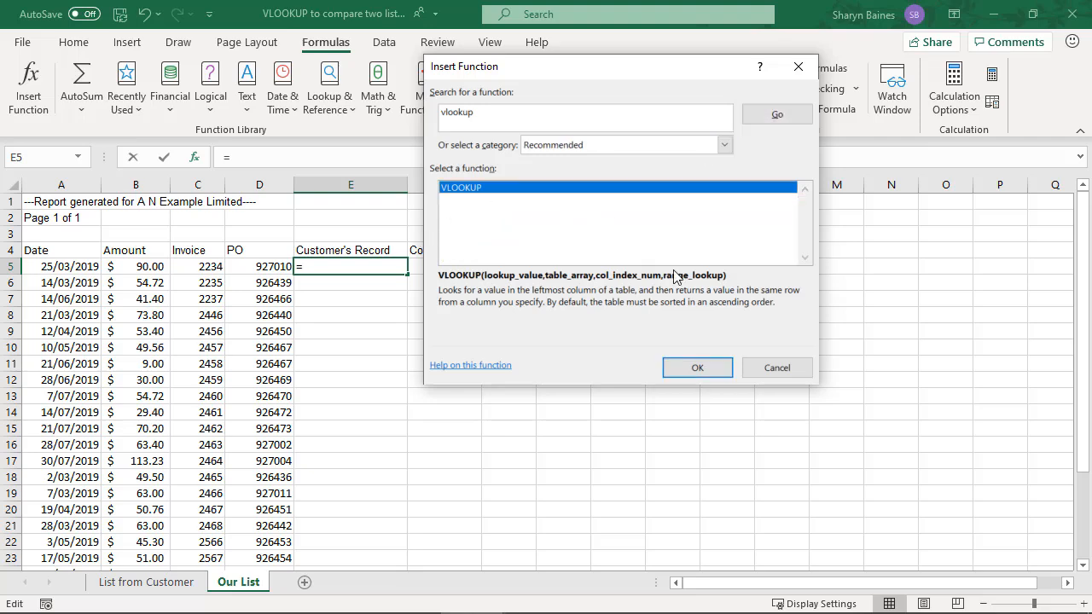
left_click(708, 370)
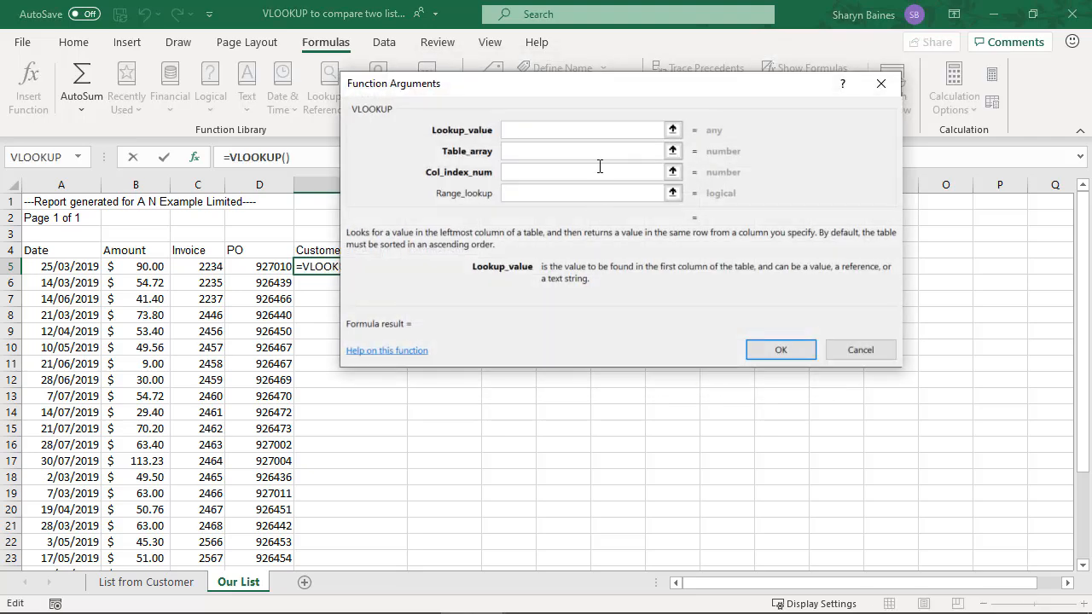
left_click_drag(611, 97, 765, 163)
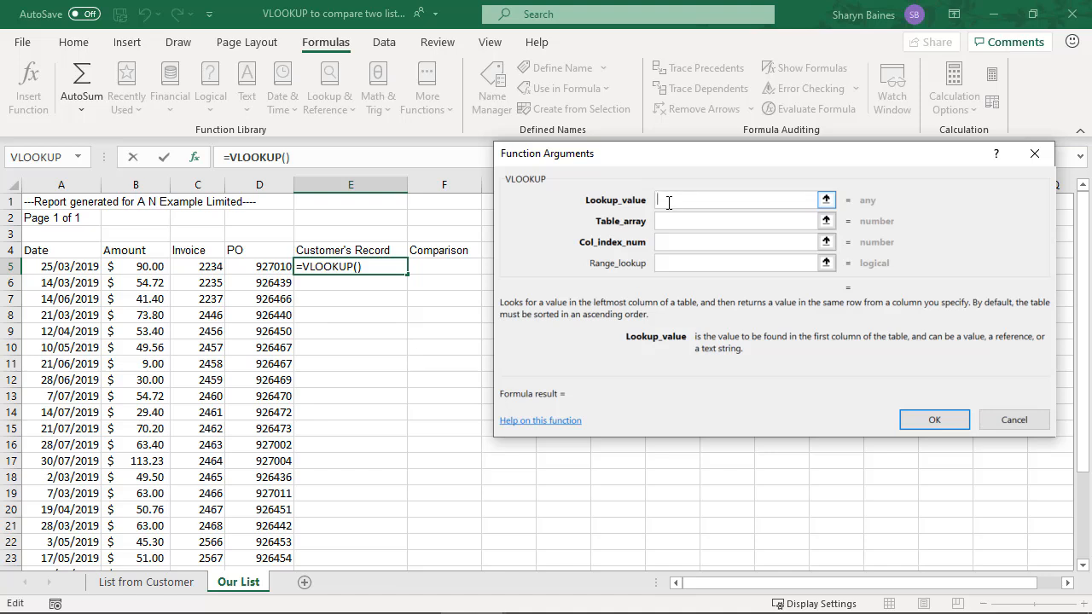
left_click(202, 268)
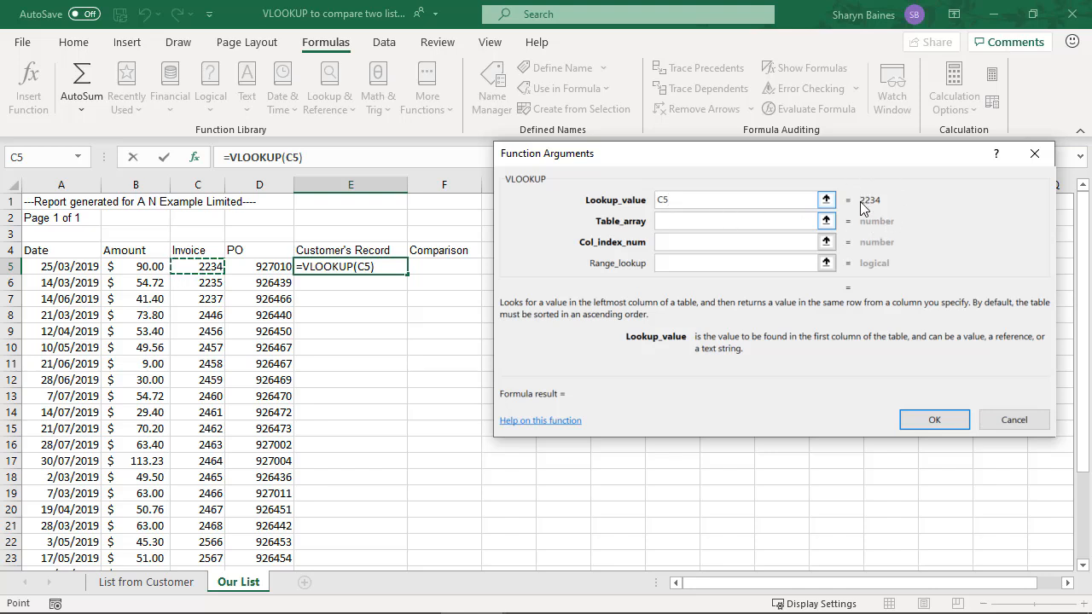
Set the VLOOKUP table array to the data range A$5:D$26 on List from Customer, with the row references locked
left_click(674, 225)
left_click(670, 223)
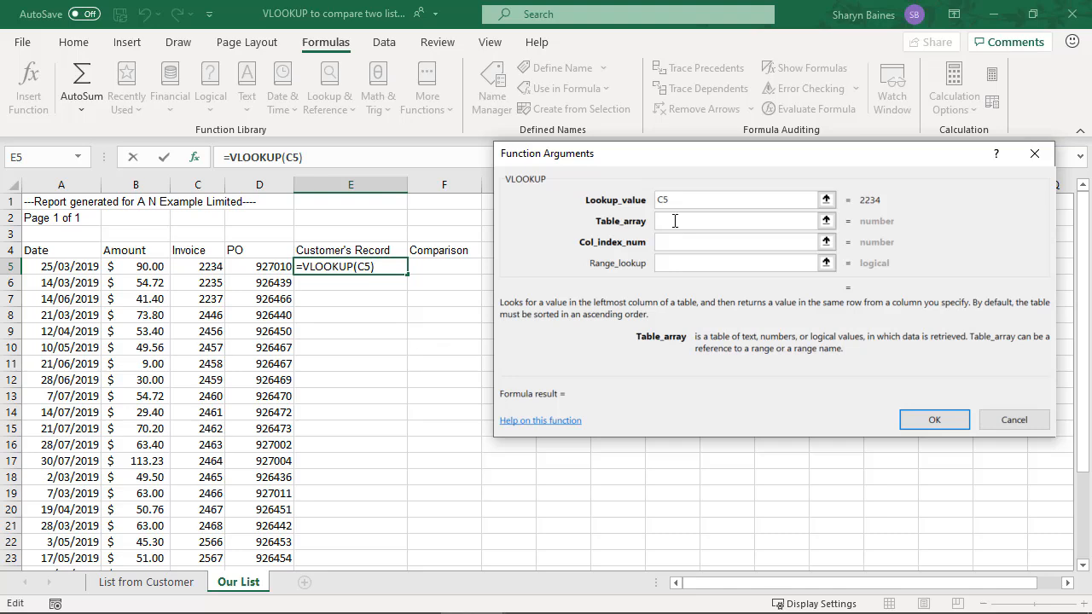
left_click(151, 583)
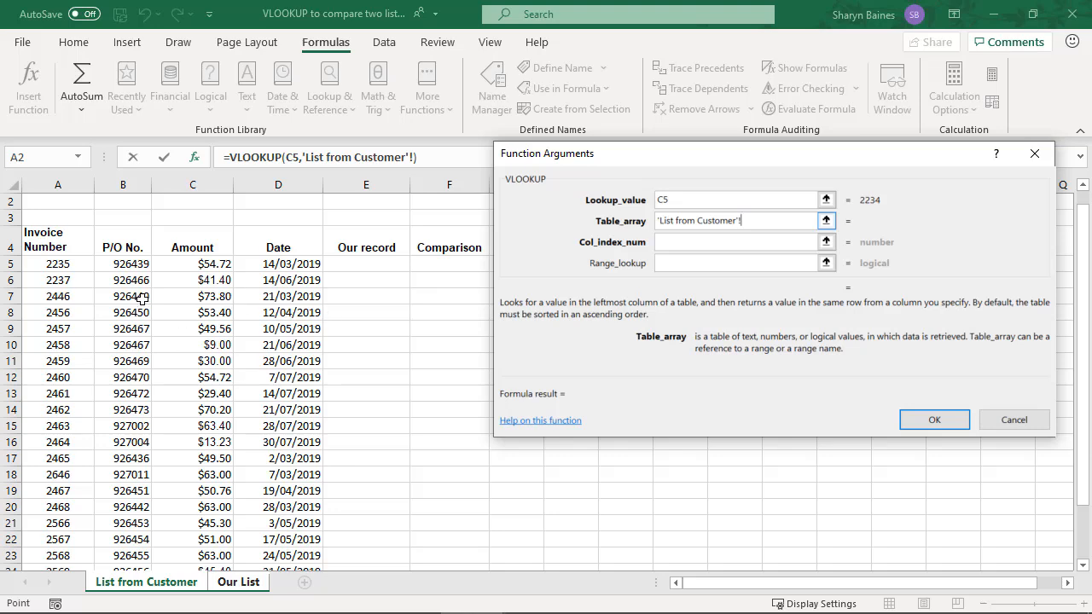
scroll(139, 303, "down", 2)
scroll(139, 302, "down", 2)
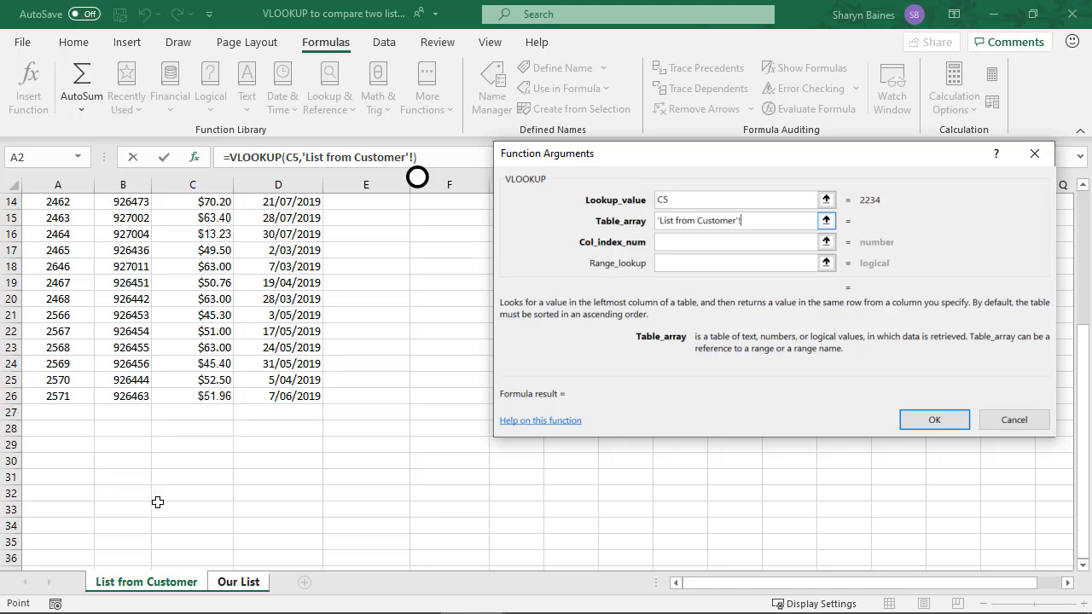
scroll(182, 486, "up", 4)
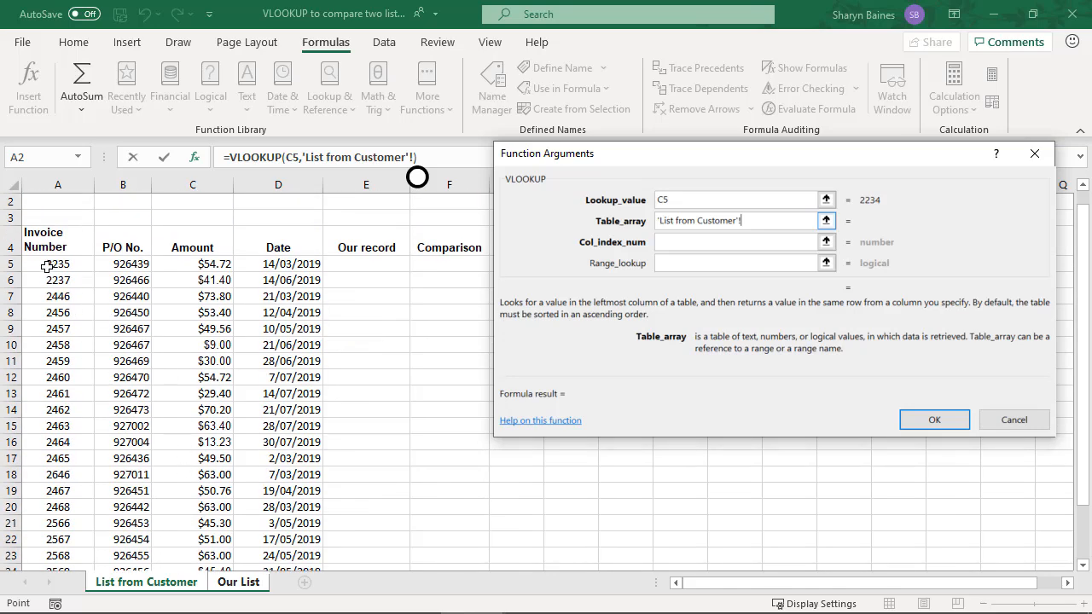
left_click_drag(44, 266, 301, 537)
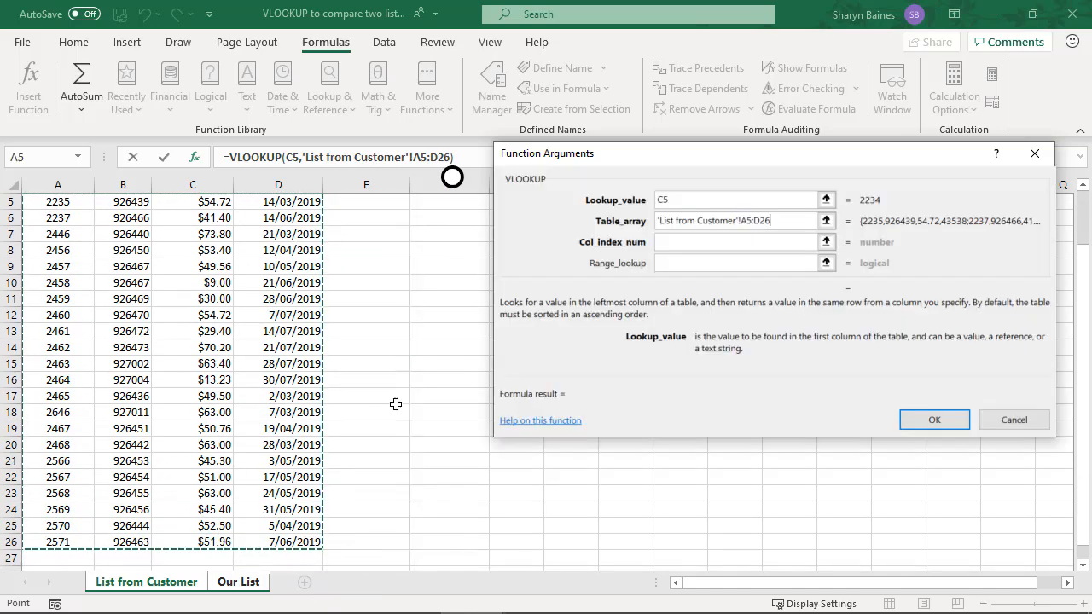
left_click(748, 220)
type("$5:D")
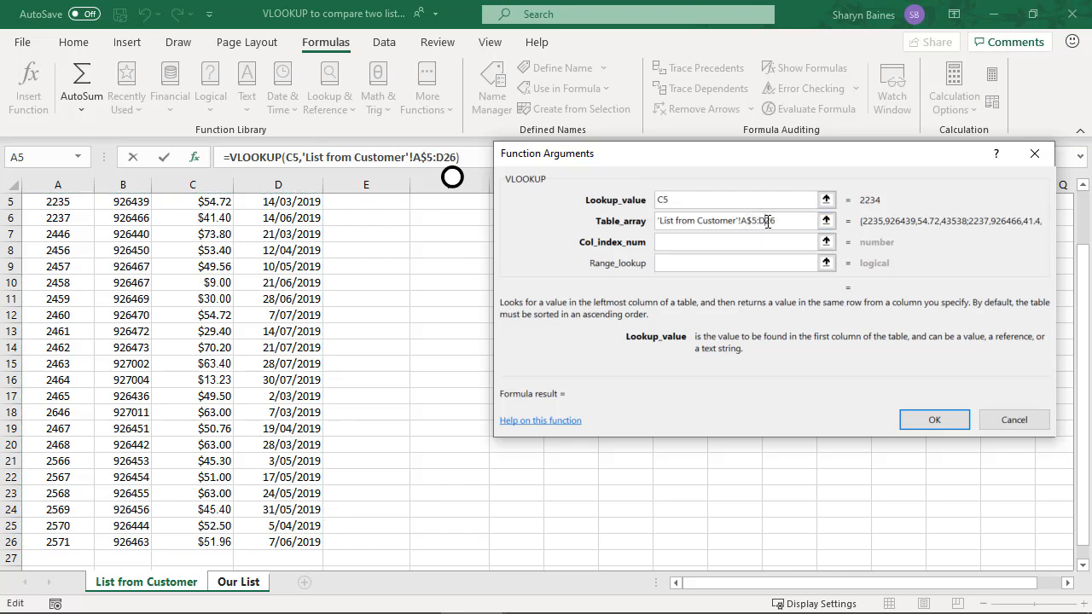
type("$")
Replace the table array with the entire columns A:D of List from Customer
left_click_drag(788, 221, 647, 222)
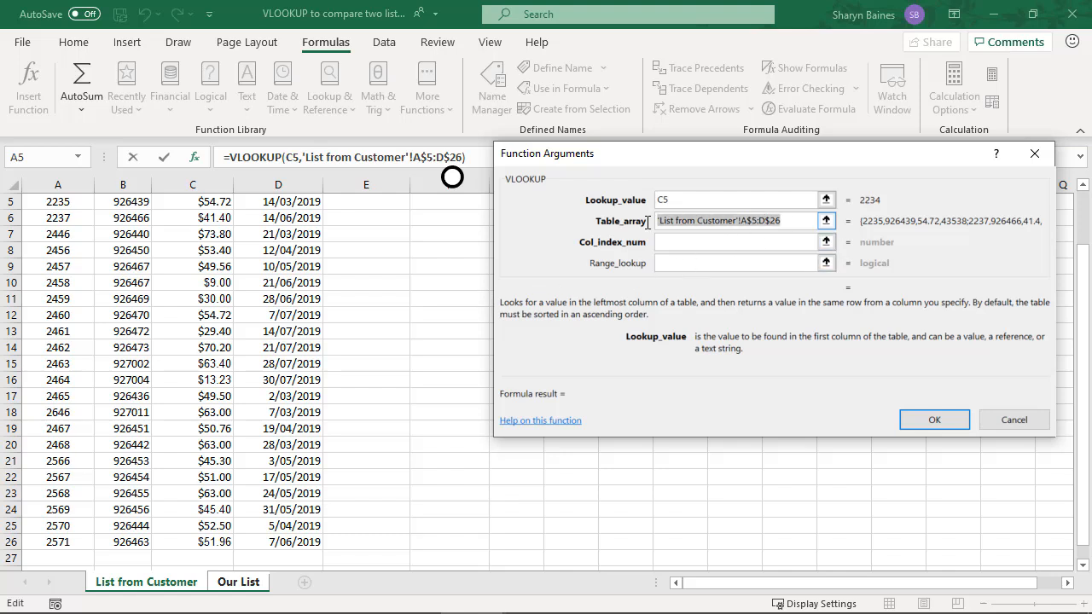
key("BackSpace")
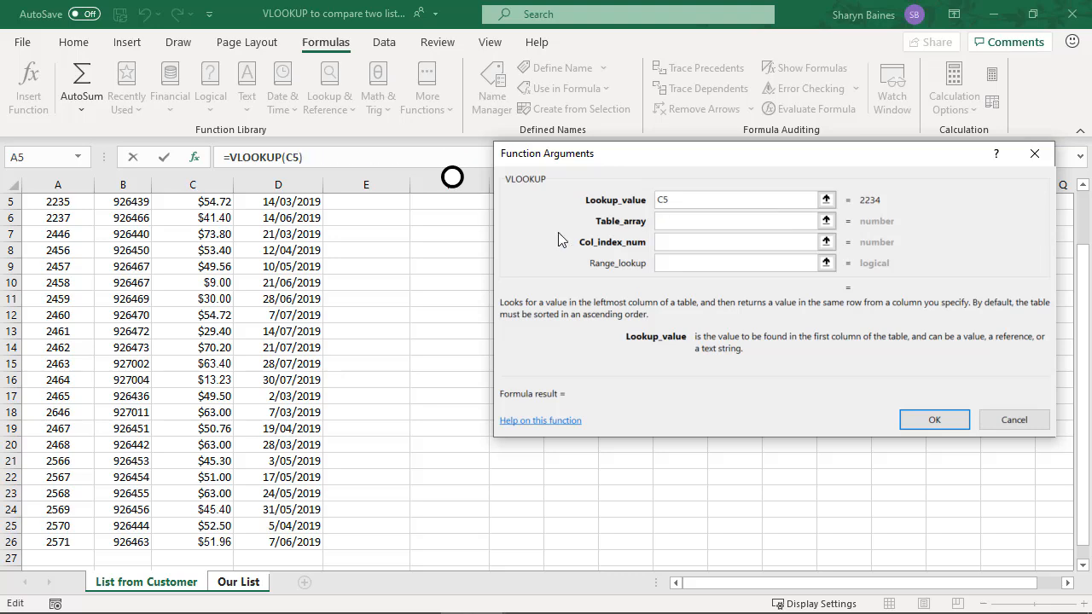
scroll(434, 321, "up", 2)
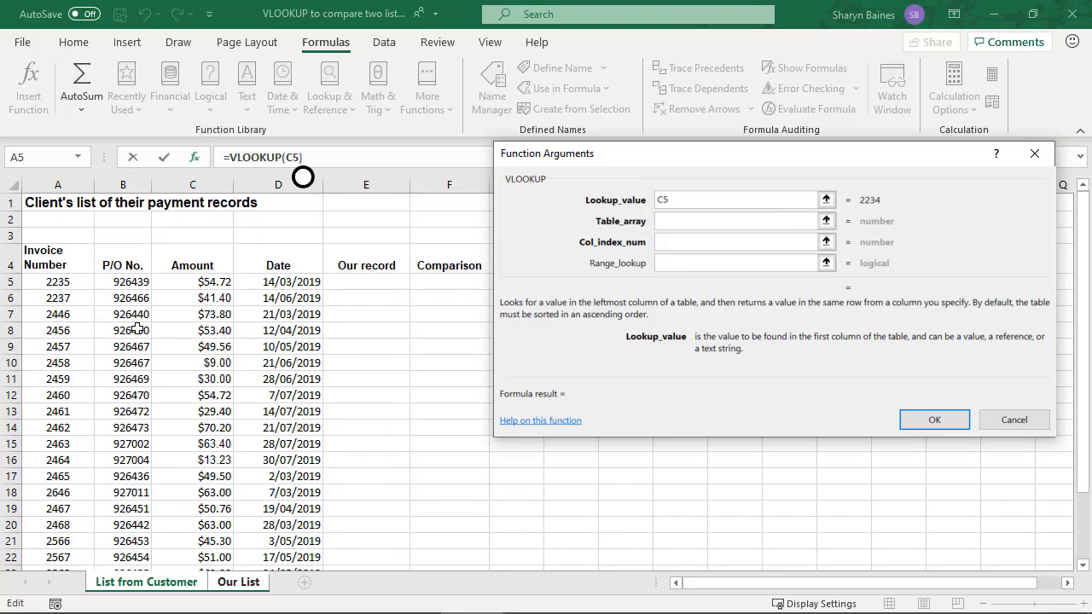
scroll(150, 452, "down", 3)
scroll(101, 478, "up", 3)
left_click_drag(49, 179, 273, 183)
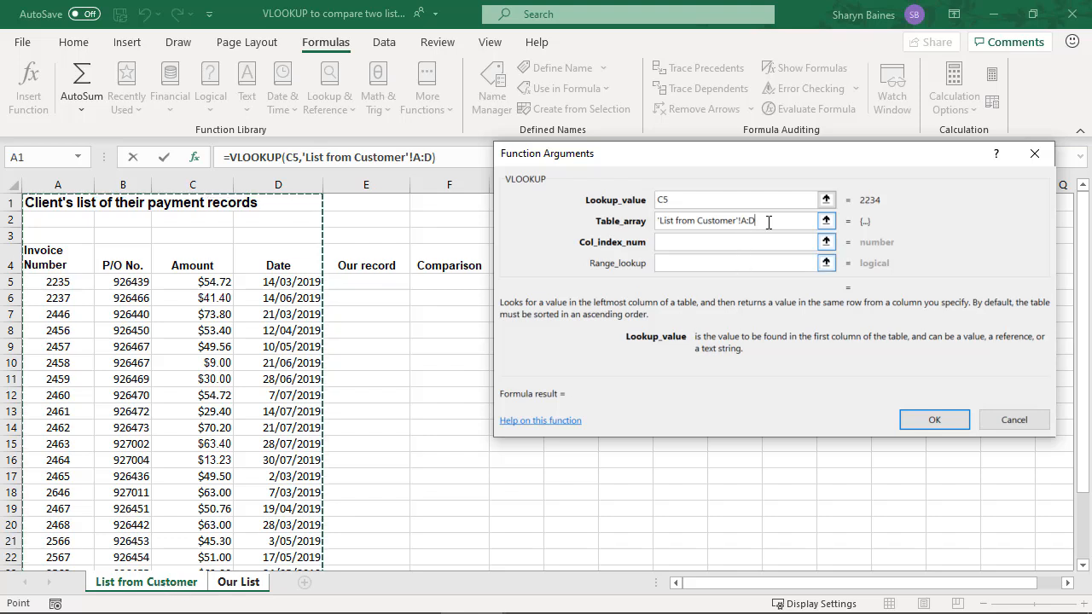
scroll(137, 493, "down", 2)
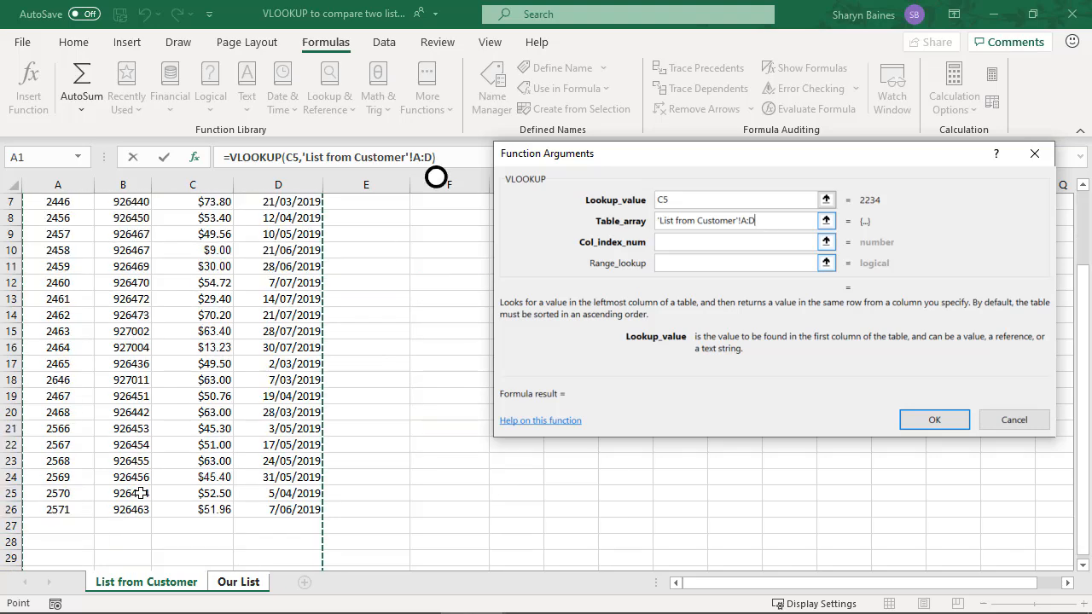
scroll(167, 458, "up", 2)
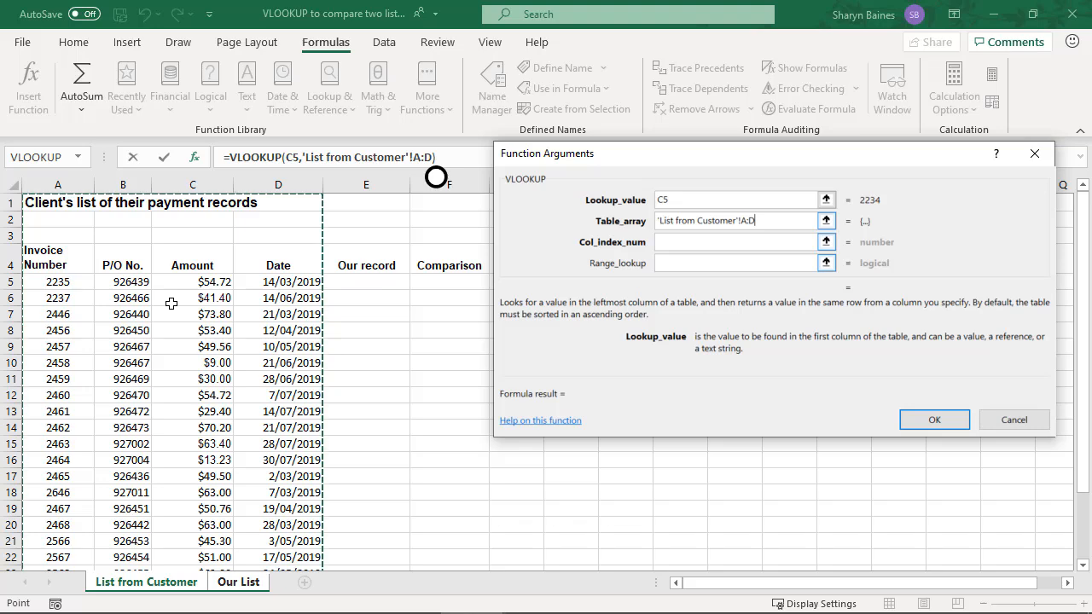
Set the VLOOKUP column index number to 3 so that it returns the customer's Amount
left_click(666, 242)
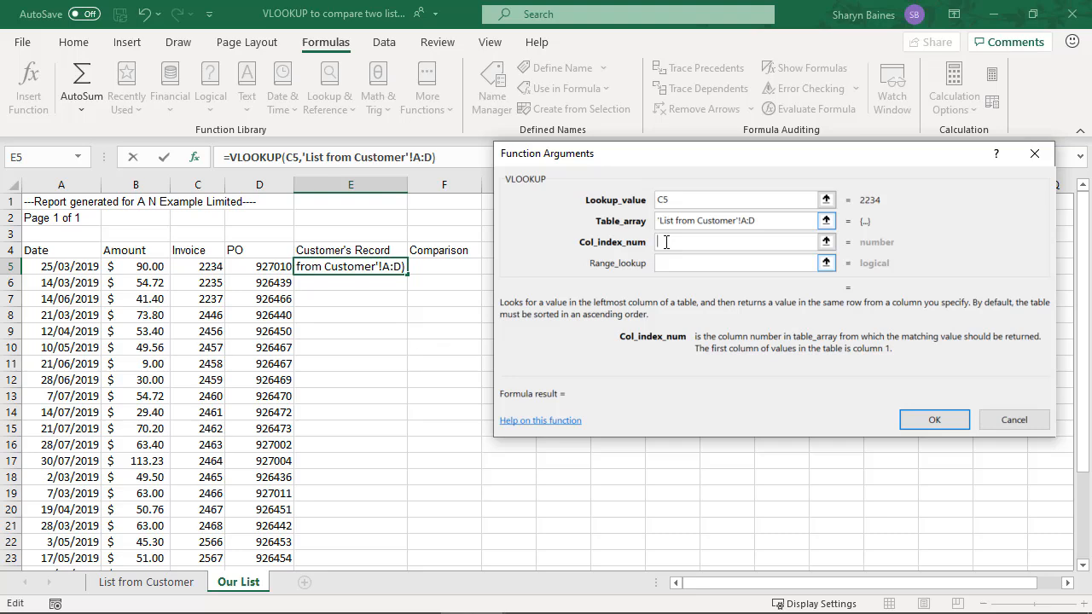
left_click(777, 221)
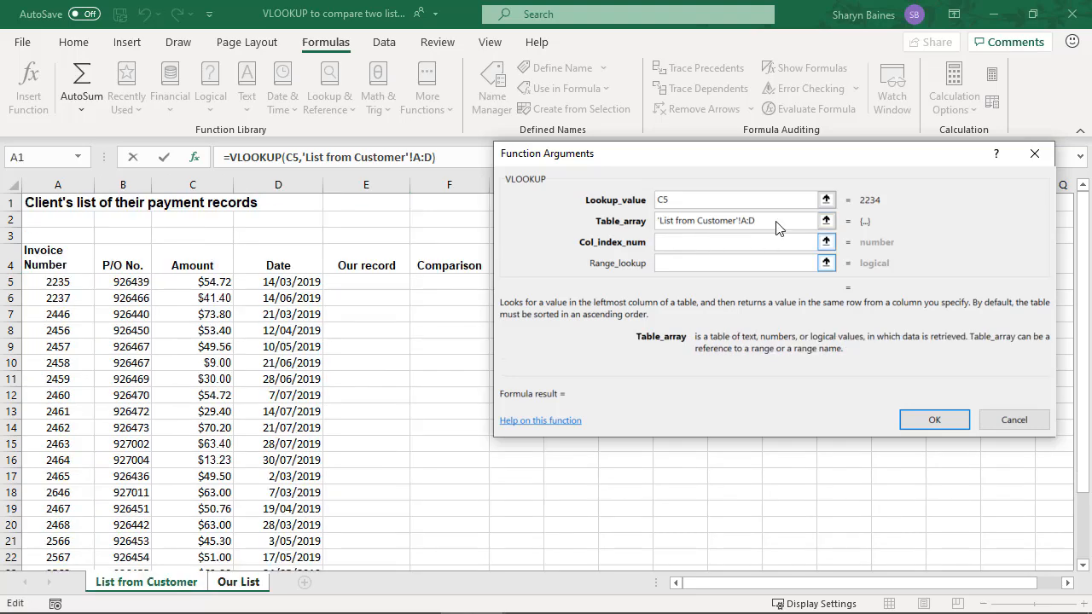
left_click(721, 242)
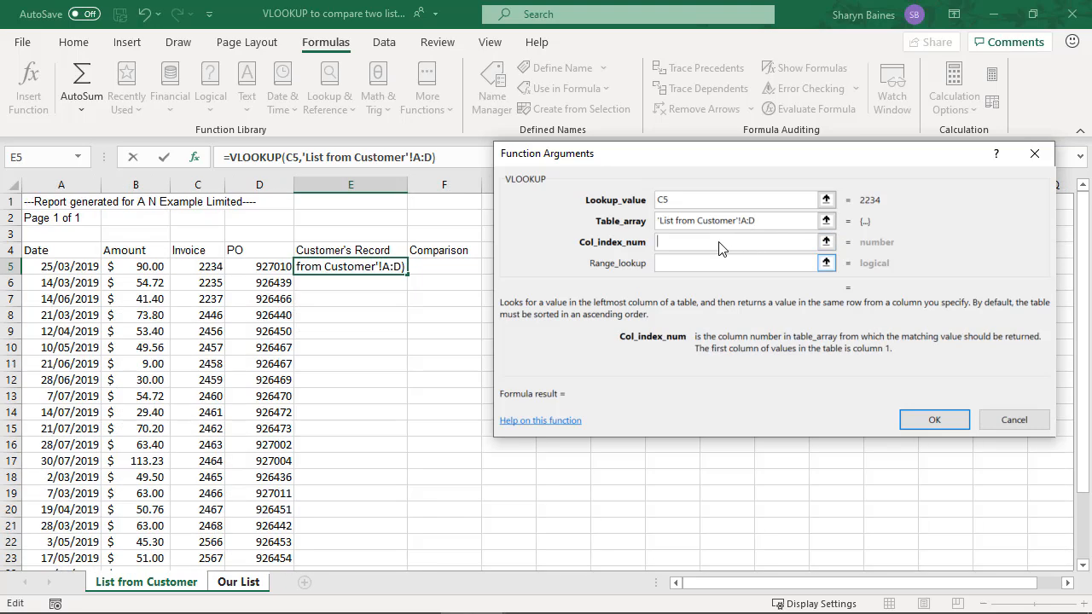
left_click(158, 588)
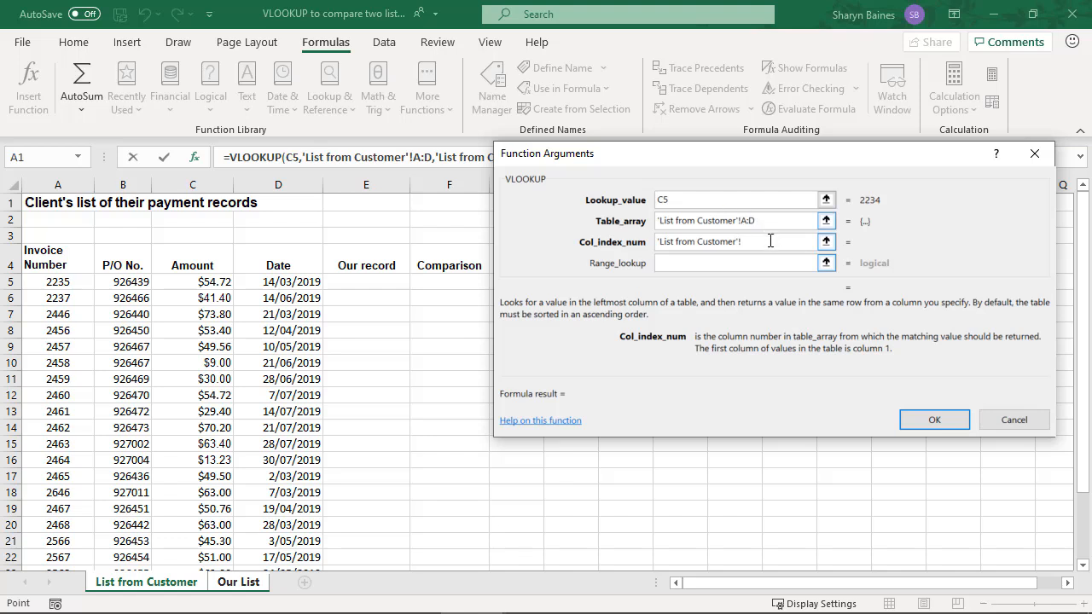
left_click_drag(770, 242, 646, 245)
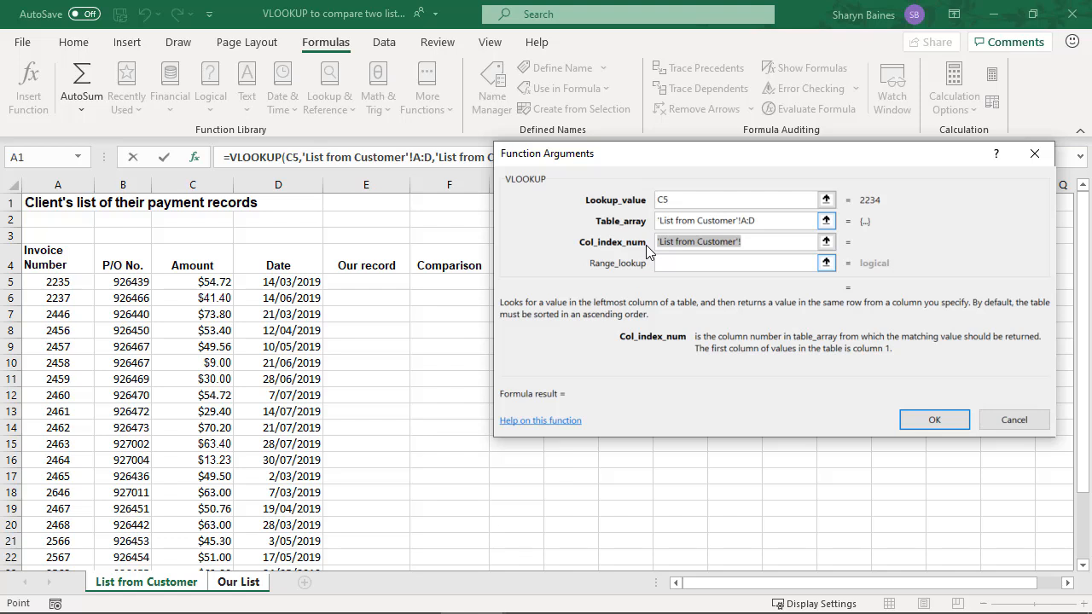
key("Delete")
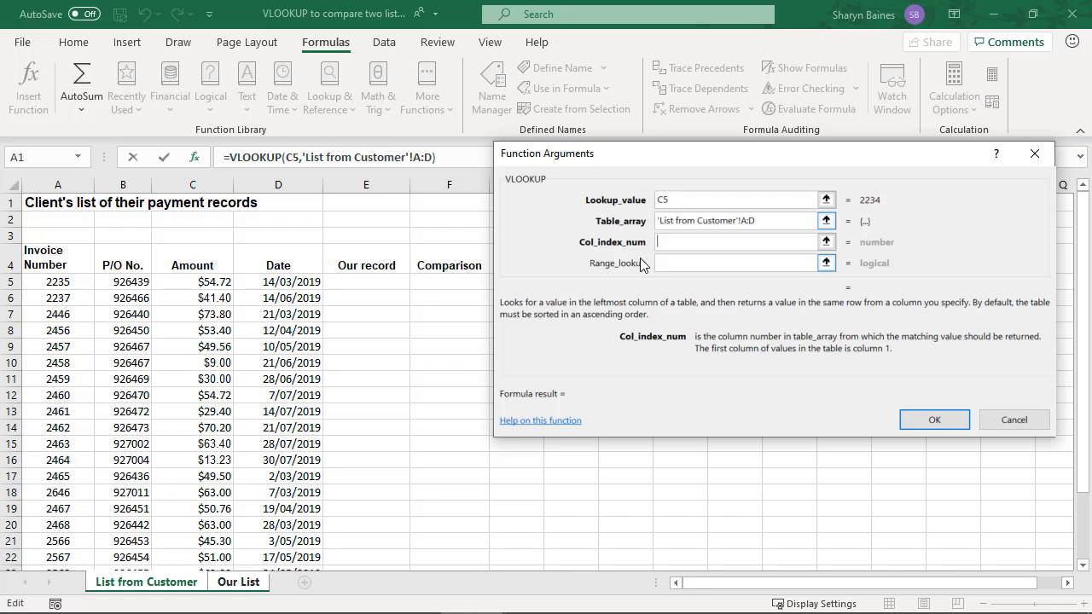
type("3")
Enter true as the VLOOKUP range lookup value, and replace it with false for an exact match
left_click(680, 263)
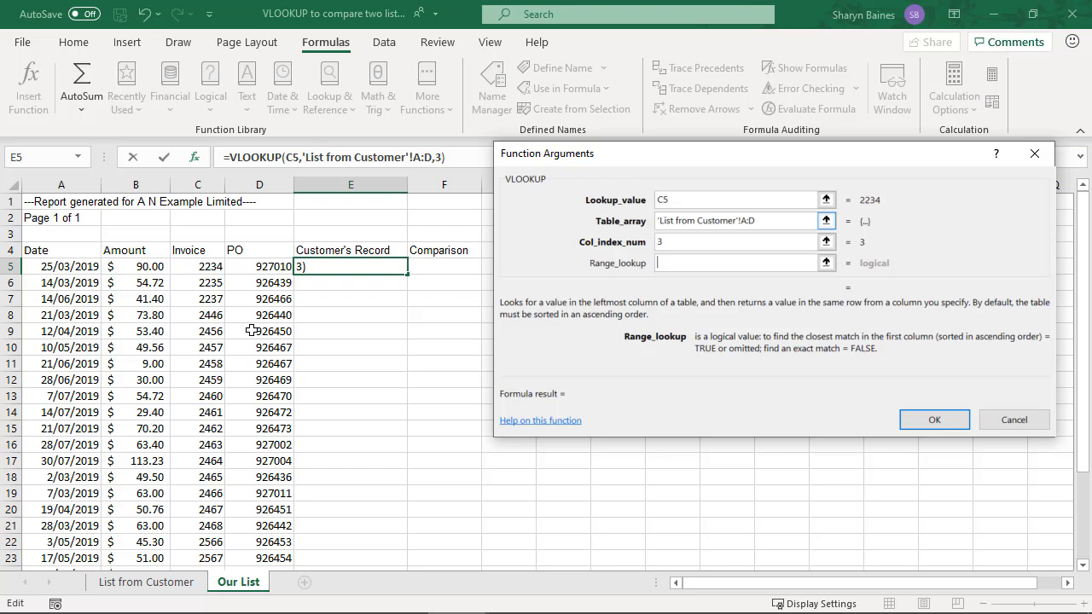
type("true")
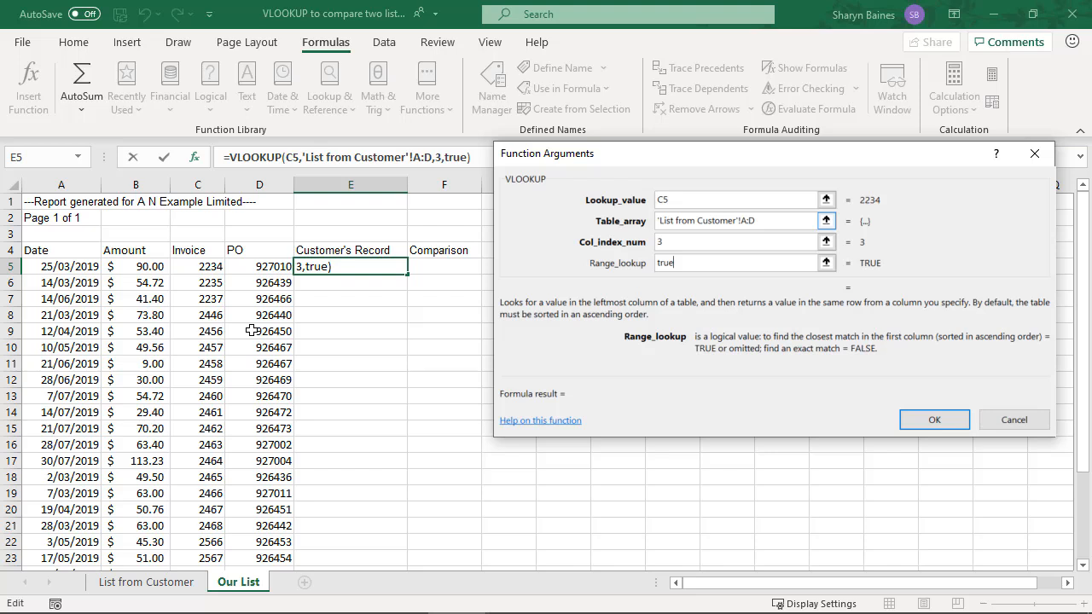
key("BackSpace")
key("BackSpace")
key("BackSpace")
key("BackSpace")
type("false")
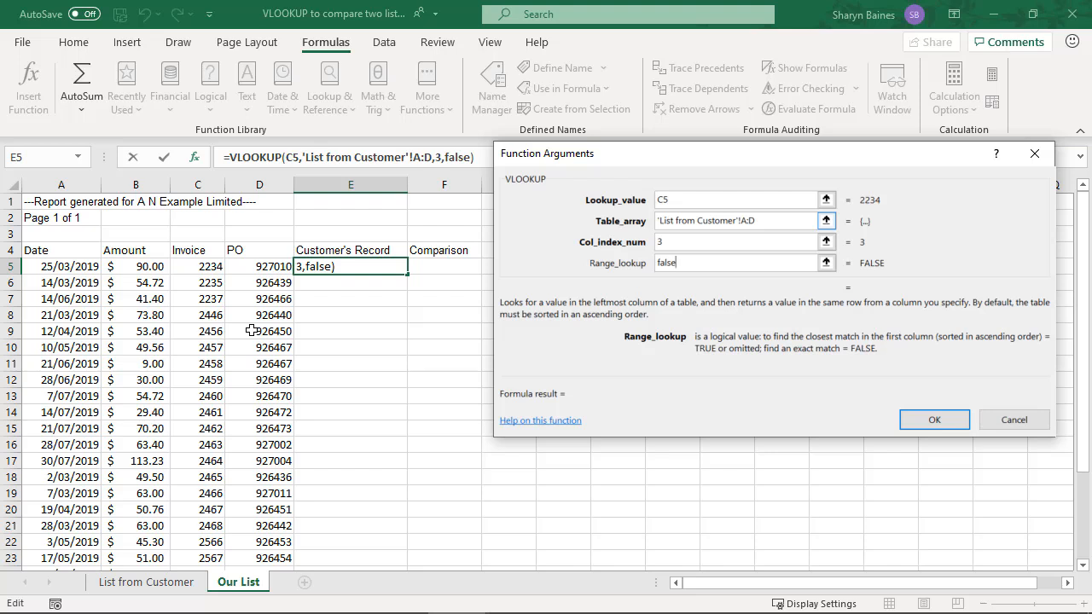
Set the range lookup to 0 and fill the finished VLOOKUP from E5 down the Customer's Record column
key("BackSpace")
key("BackSpace")
key("BackSpace")
key("BackSpace")
key("BackSpace")
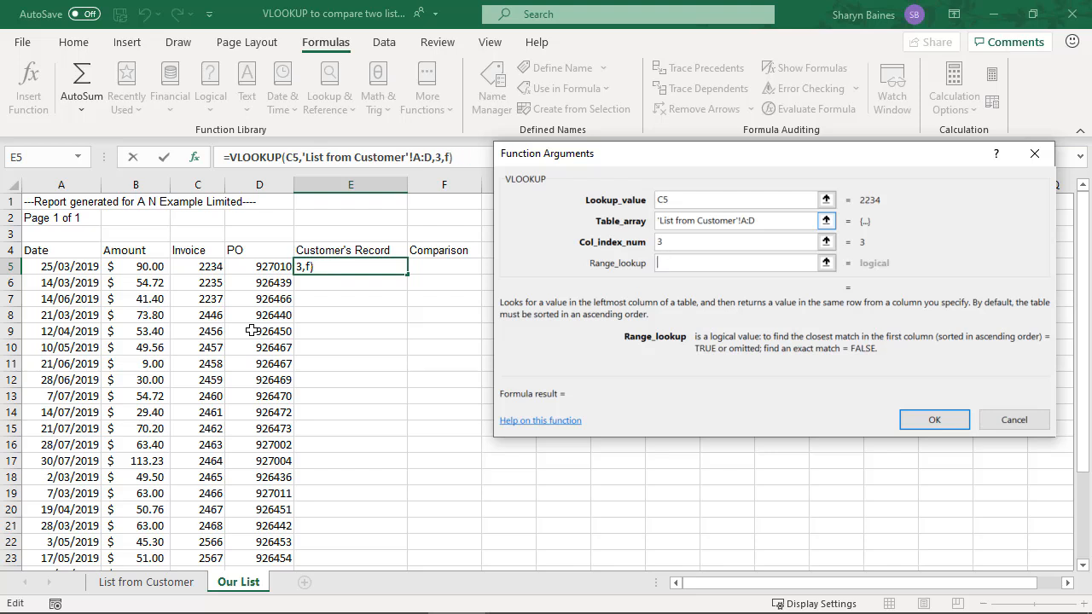
type("0")
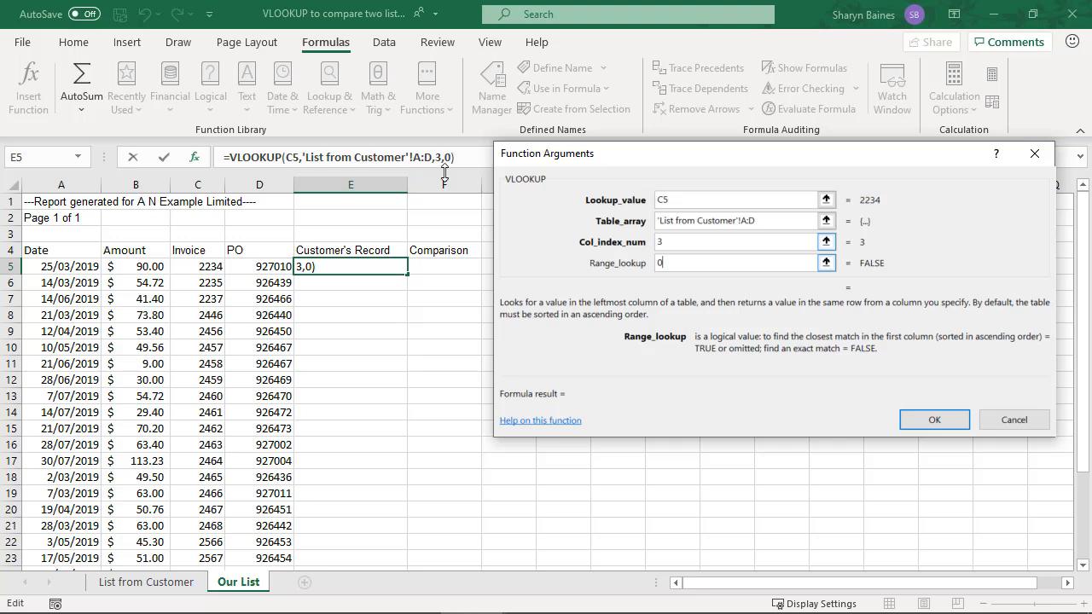
left_click(934, 421)
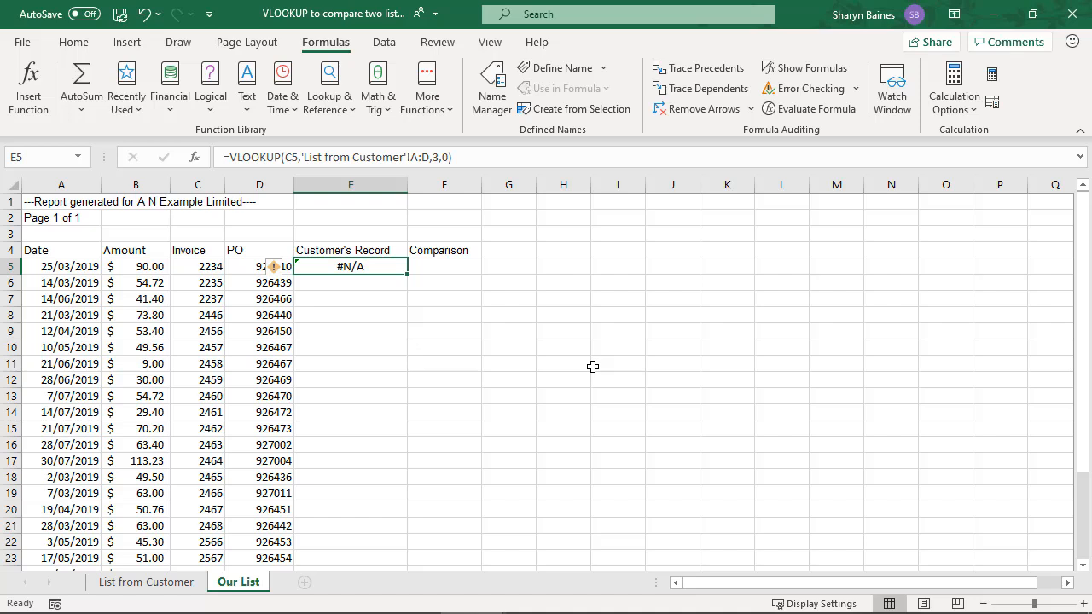
double_click(407, 273)
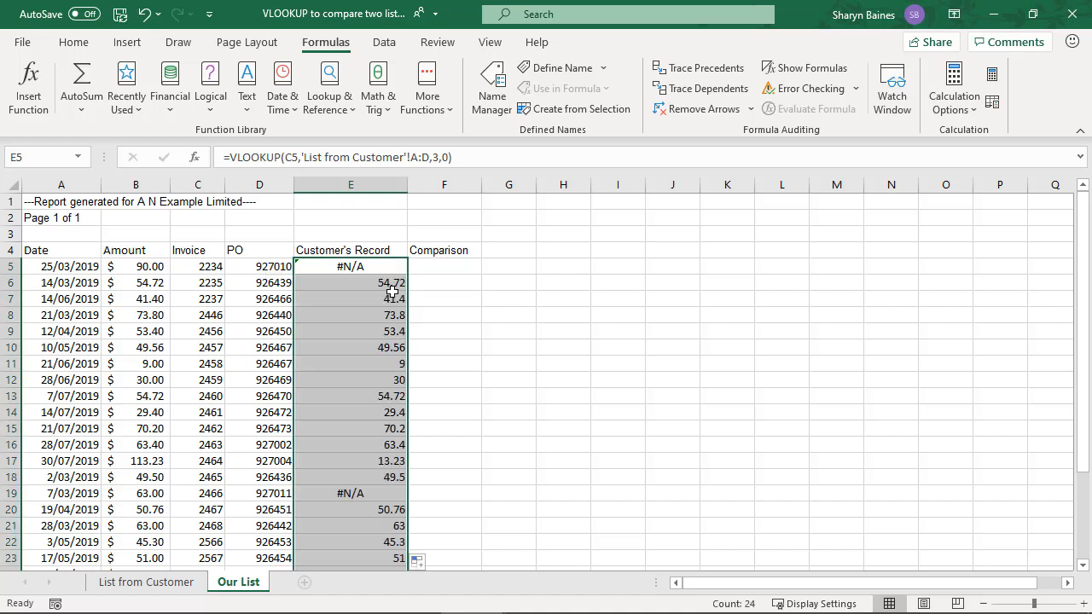
left_click(383, 282)
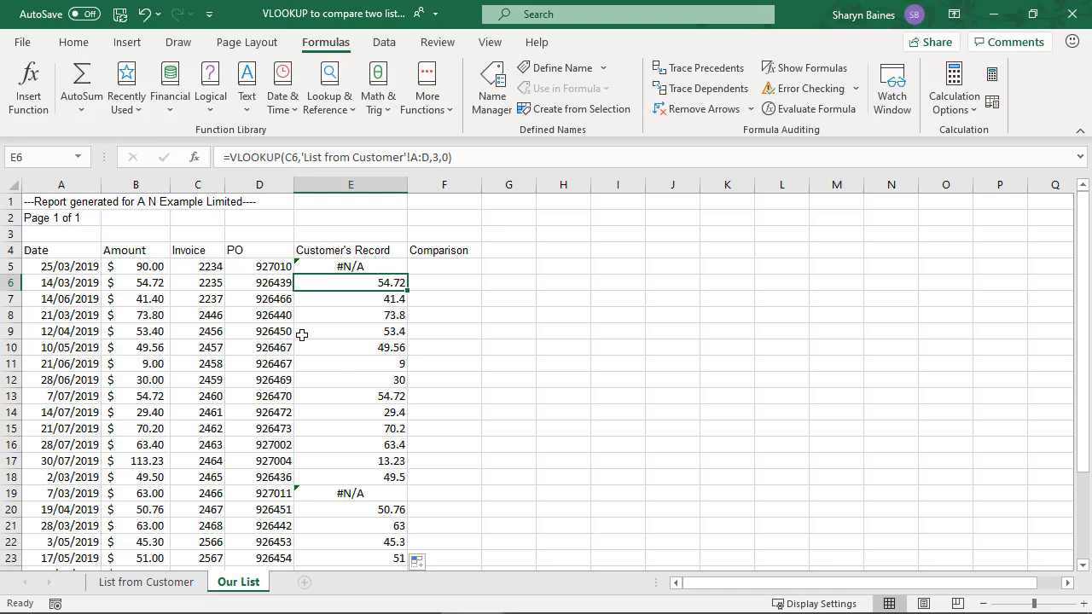
Turn on filtering for the Our List table from Date to Customer's Record, A4:E28
left_click_drag(74, 250, 373, 257)
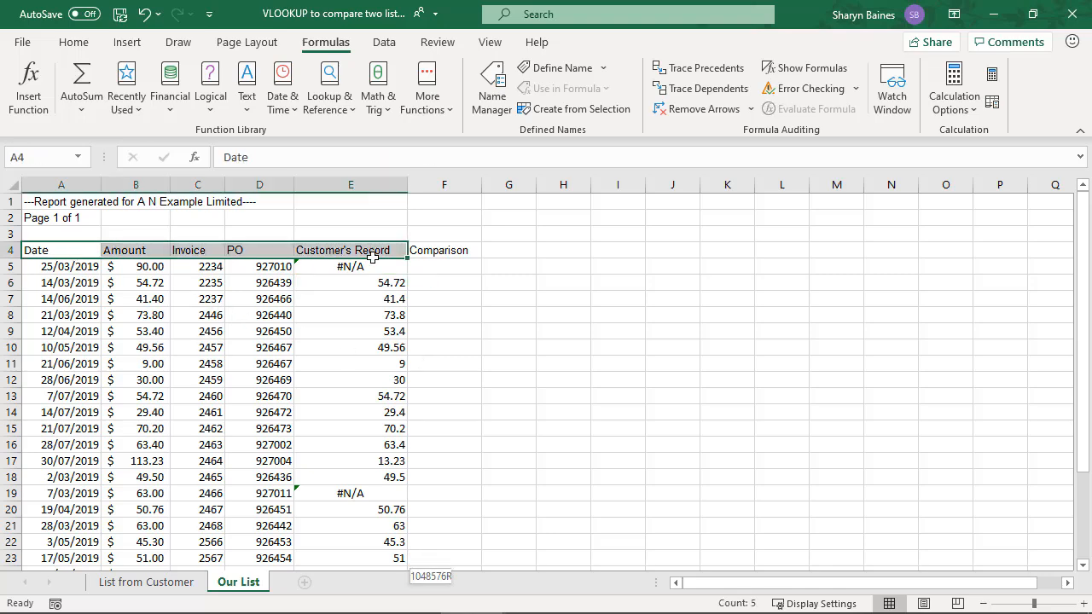
key("ctrl+shift+Down")
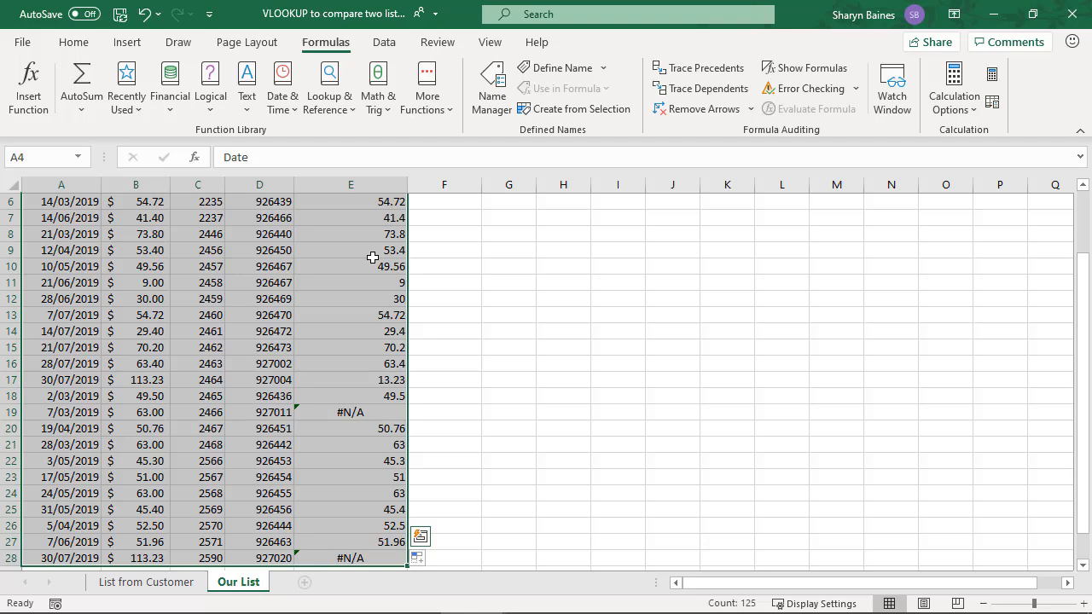
left_click(384, 41)
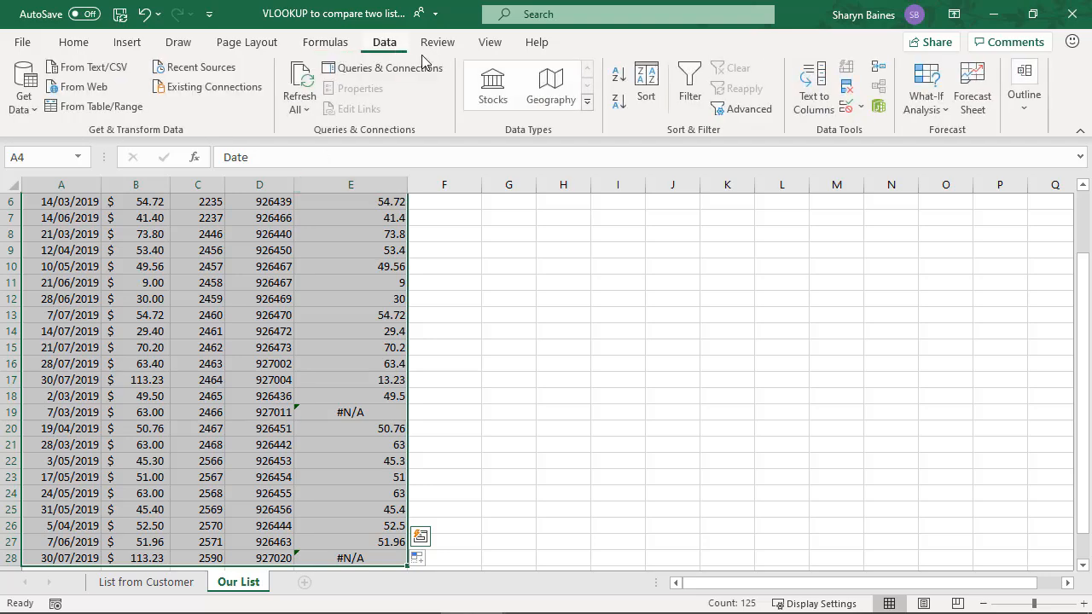
left_click(691, 85)
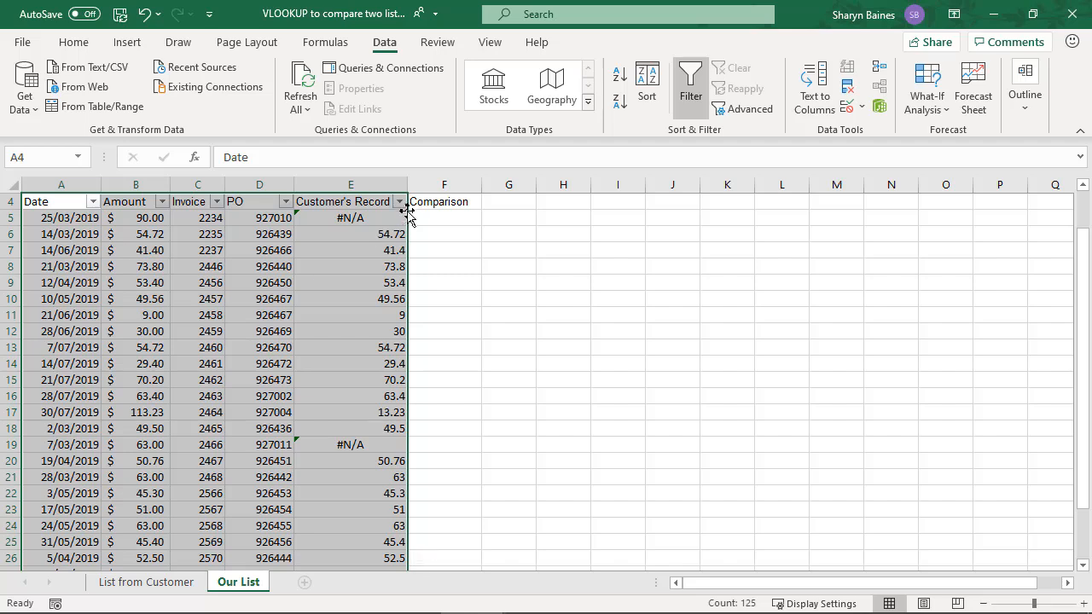
Filter the Customer's Record column to show only the #N/A rows
left_click(399, 201)
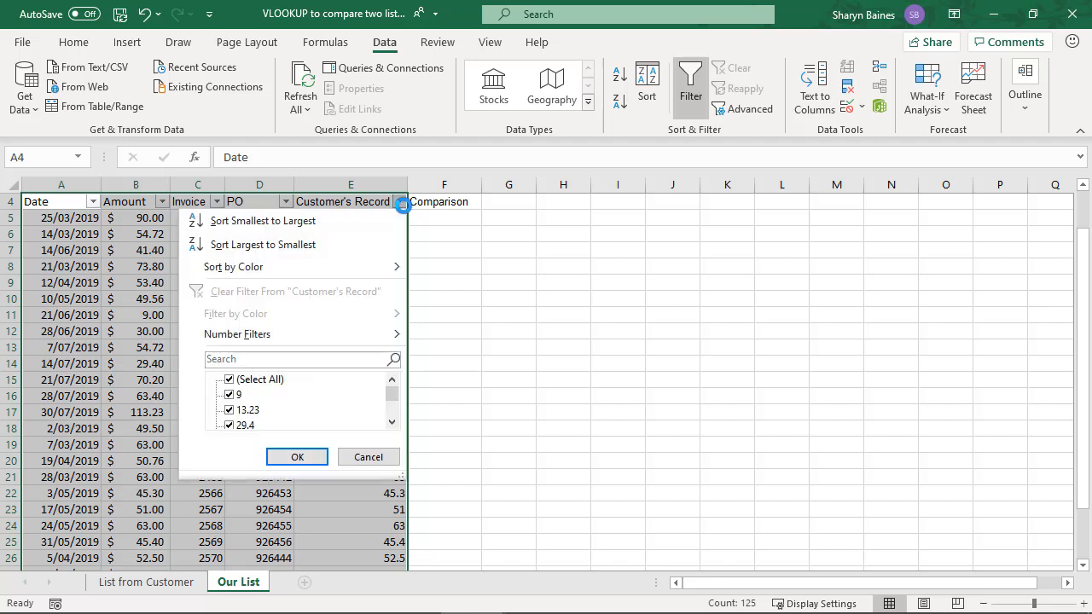
left_click(228, 381)
left_click_drag(392, 396, 392, 418)
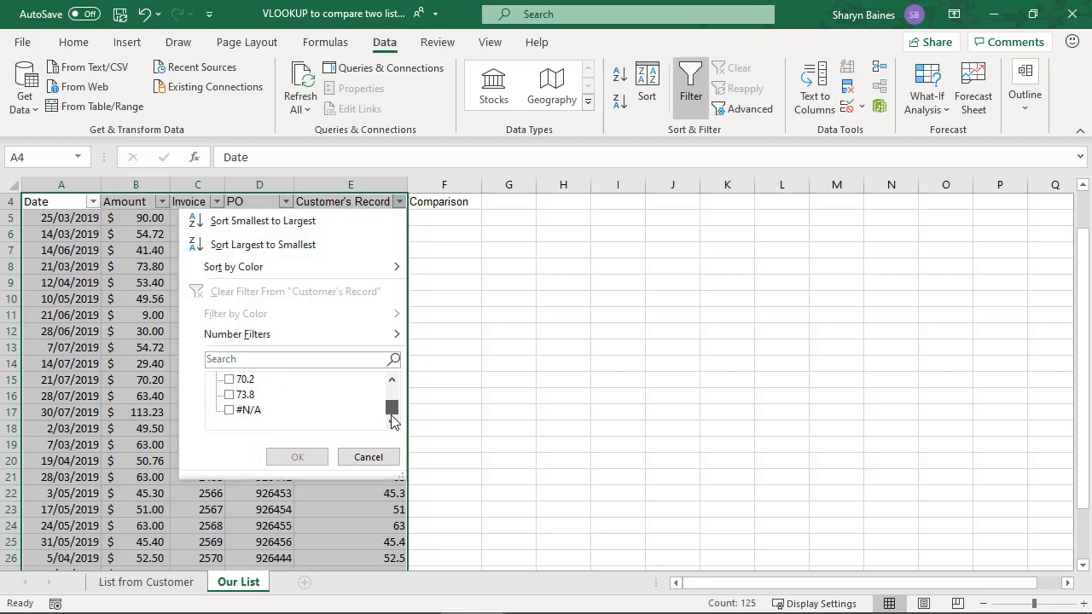
left_click(232, 411)
left_click(290, 456)
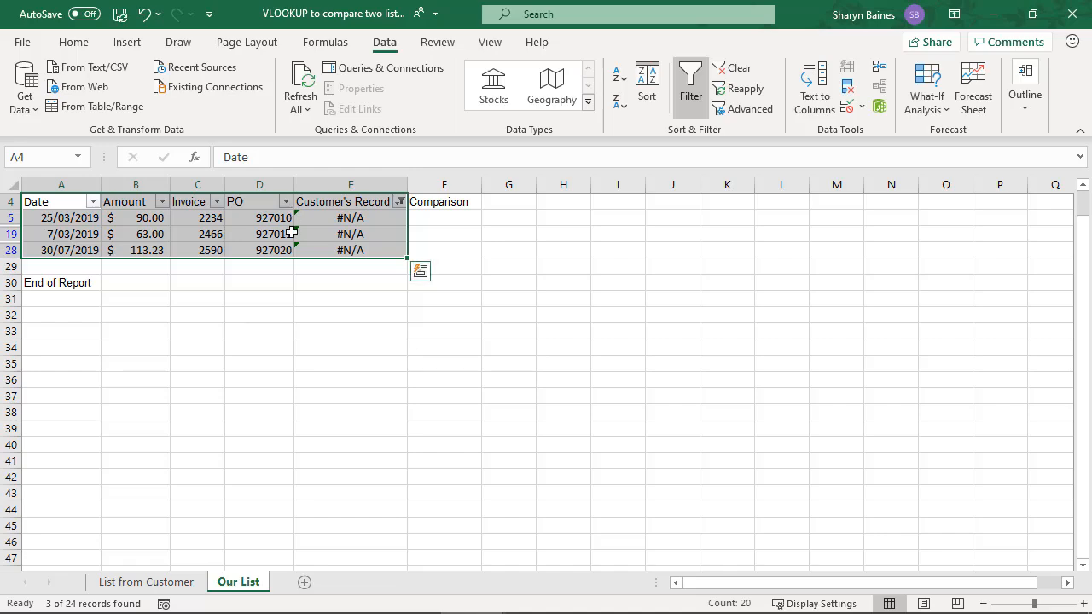
Clear the Customer's Record filter and turn off filtering on Our List
left_click(736, 68)
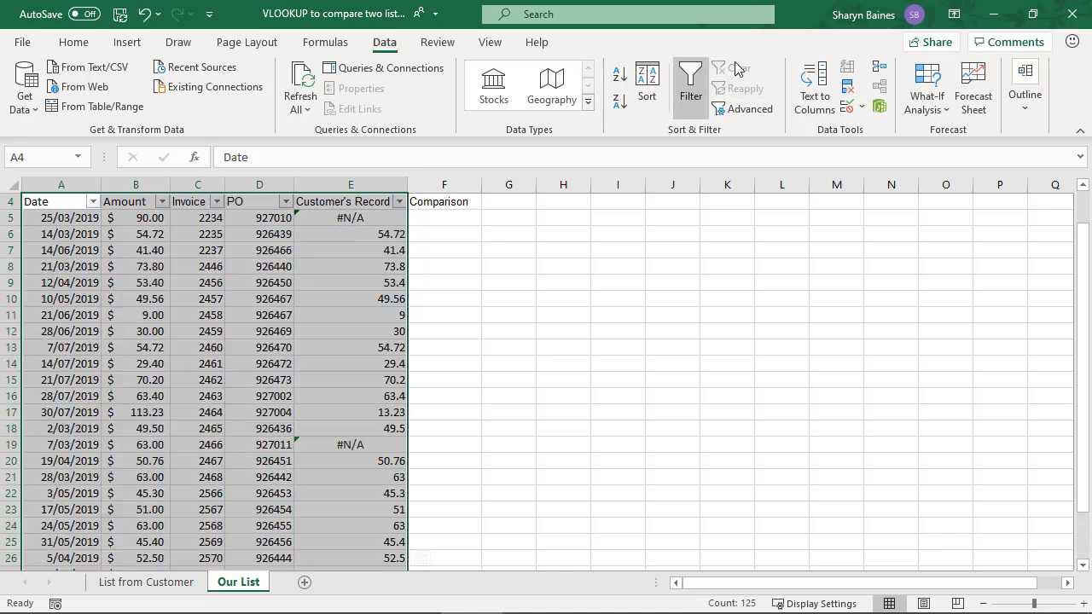
left_click(691, 86)
mouse_move(331, 298)
left_mouse_down()
mouse_move(331, 311)
mouse_move(331, 299)
left_mouse_up()
scroll(324, 318, "up", 1)
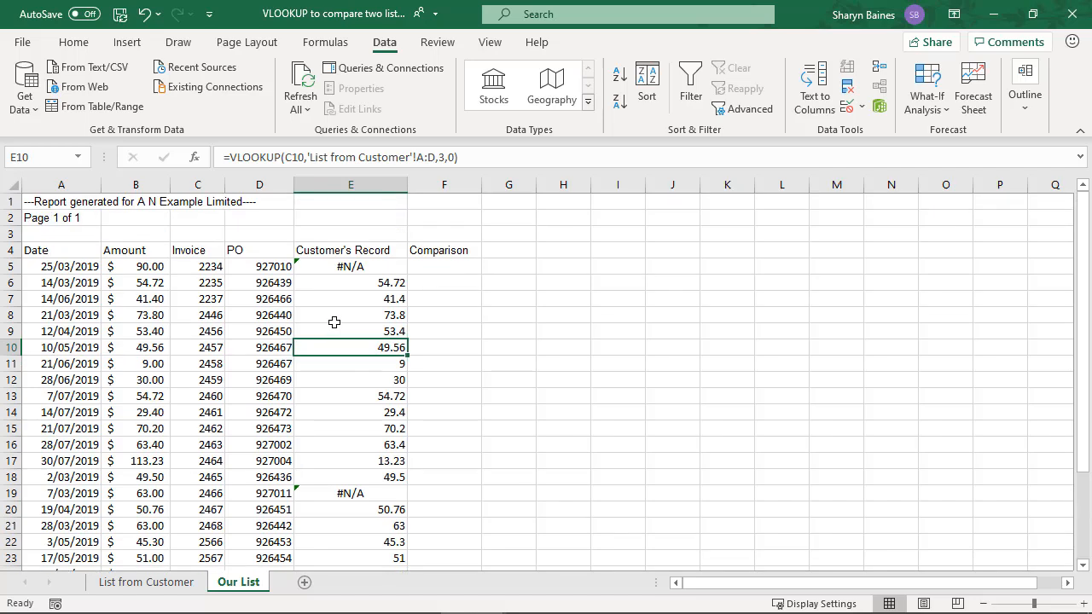
Review the #N/A rows in the Customer's Record column of Our List, starting from E5
left_click(358, 271)
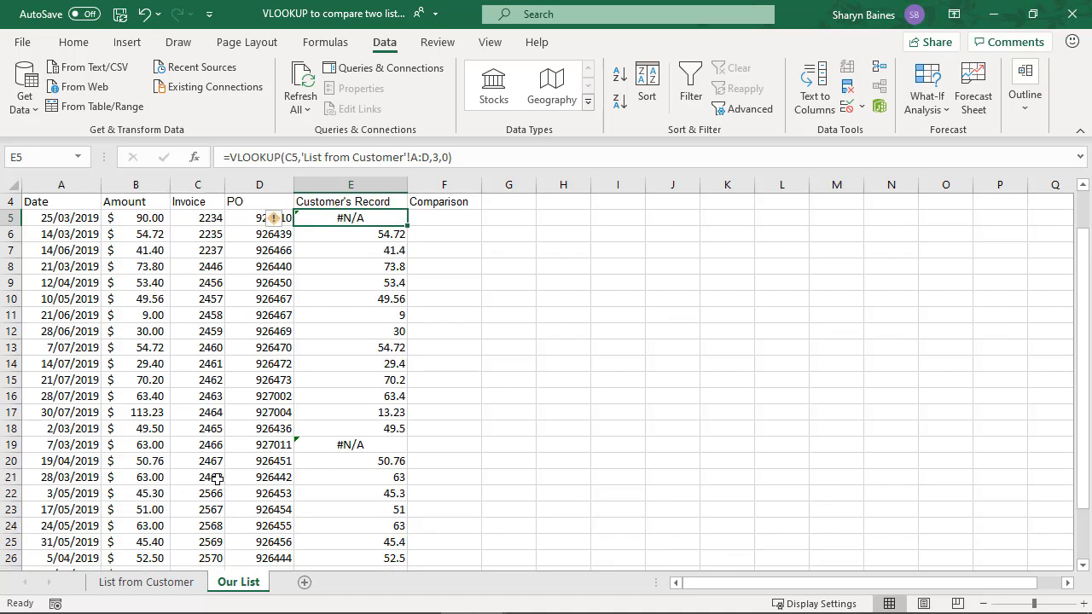
scroll(224, 473, "down", 1)
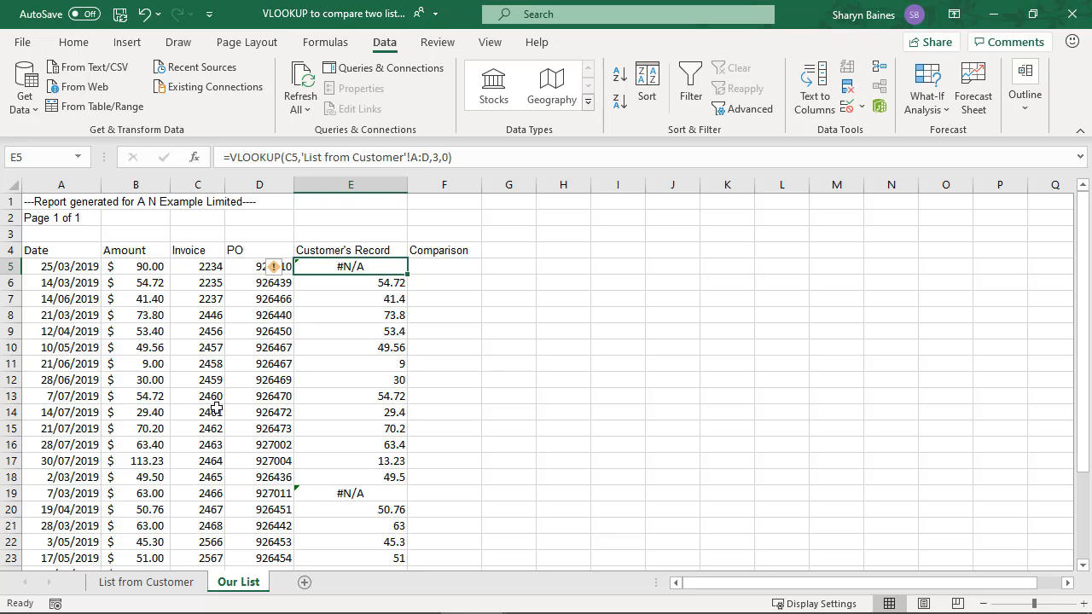
scroll(218, 407, "down", 1)
scroll(191, 452, "down", 2)
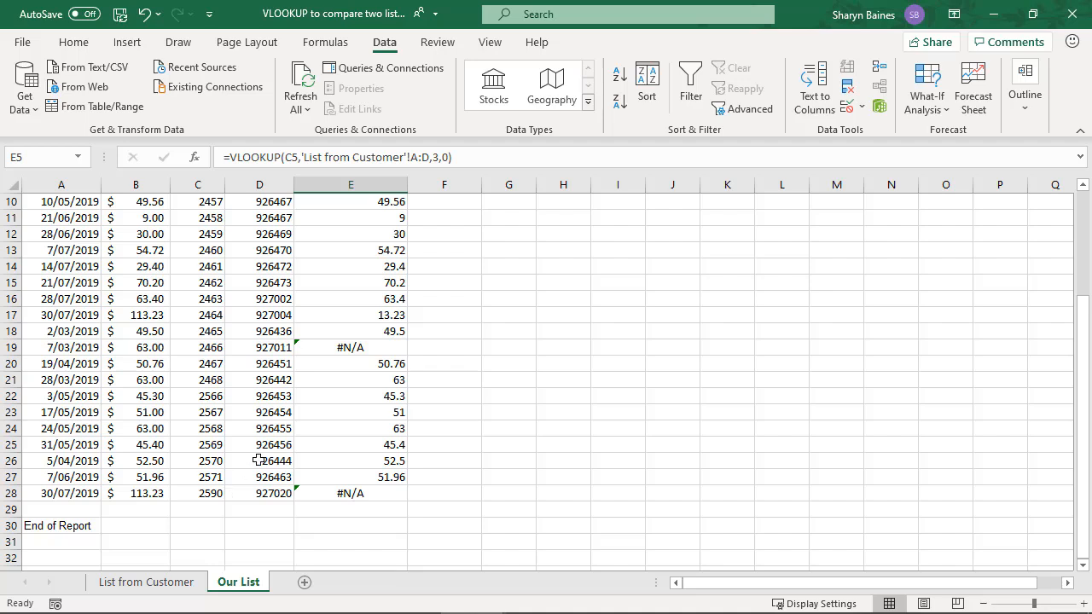
scroll(258, 460, "up", 3)
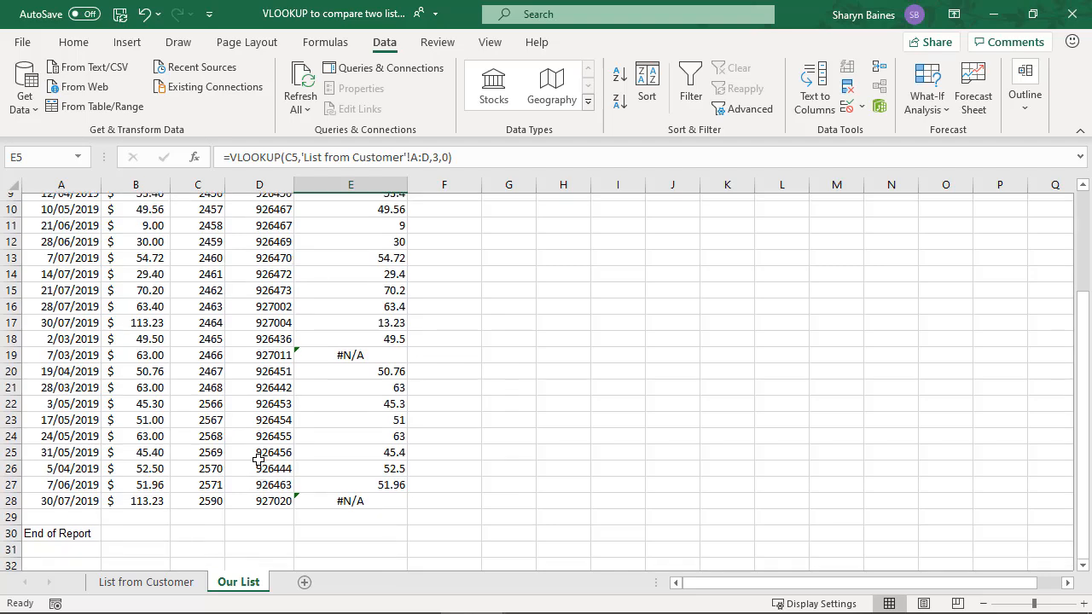
Select cell E5 under Our record on the List from Customer sheet and return to Our List
left_click(162, 582)
left_click(383, 284)
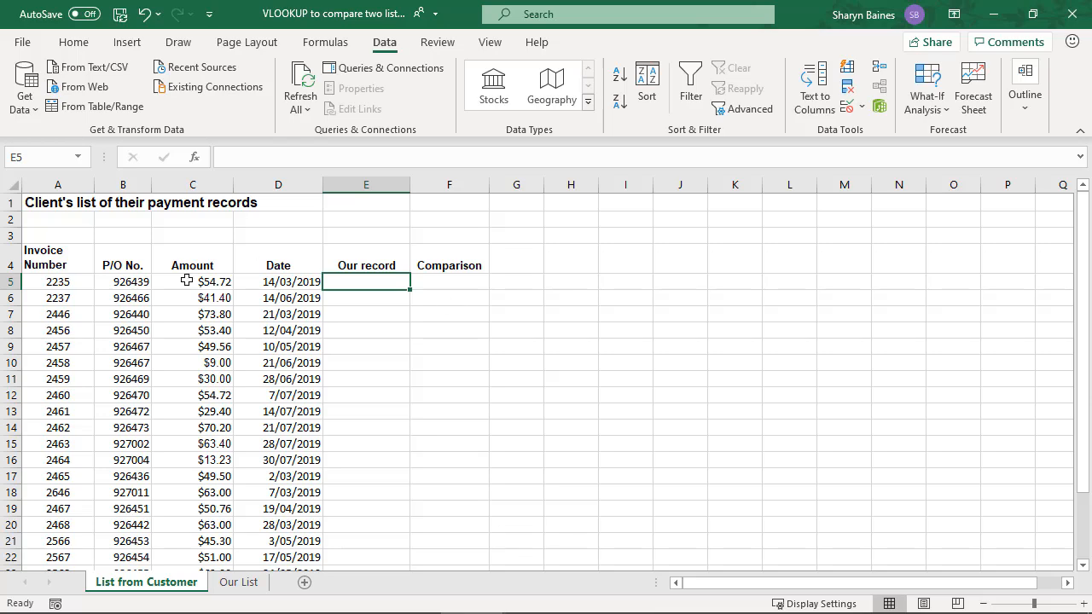
left_click(236, 583)
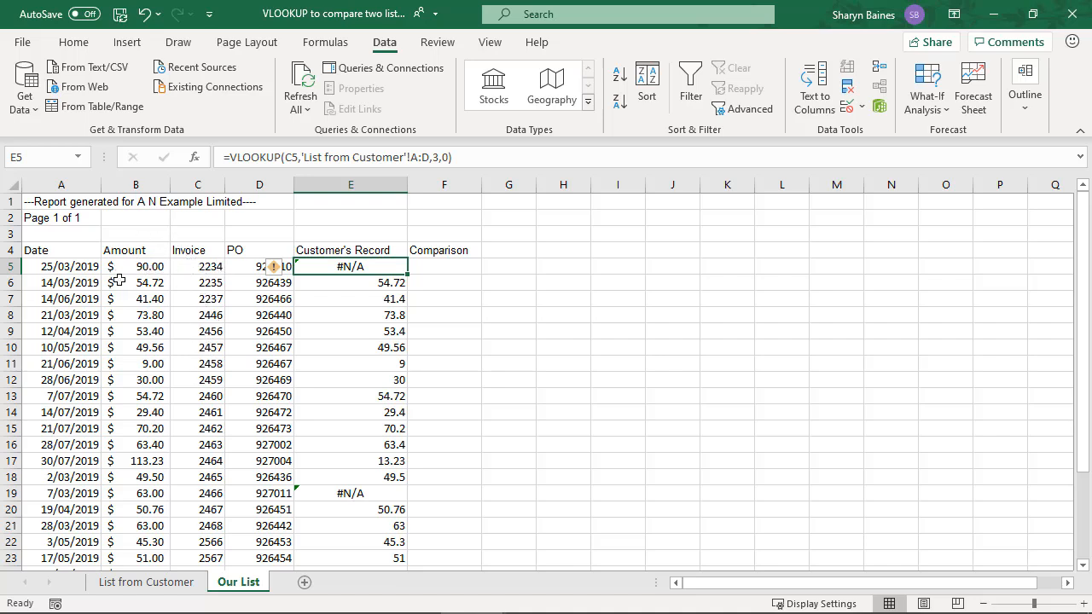
Cut the Invoice cells C4:C28 in Our List and insert them at A4, ahead of the Date column
left_click(209, 252)
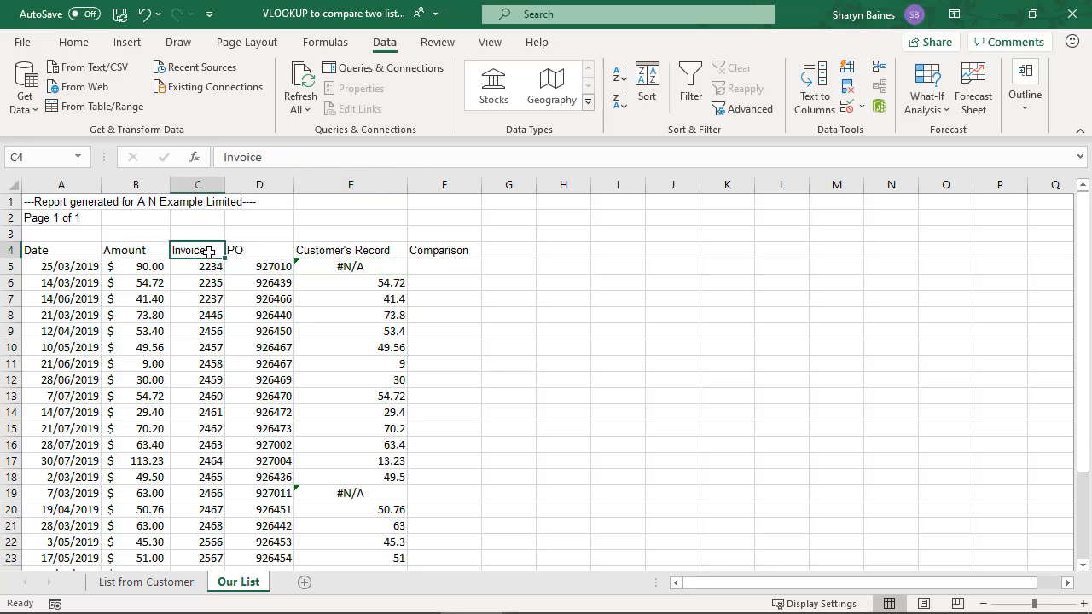
key("ctrl+shift+Down")
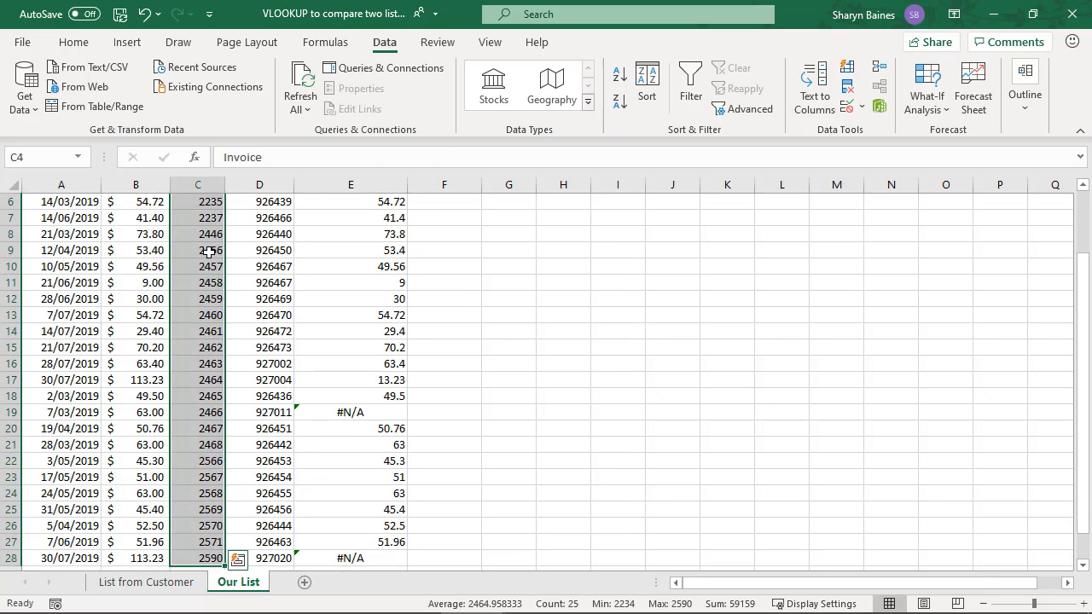
scroll(209, 252, "up", 2)
right_click(209, 250)
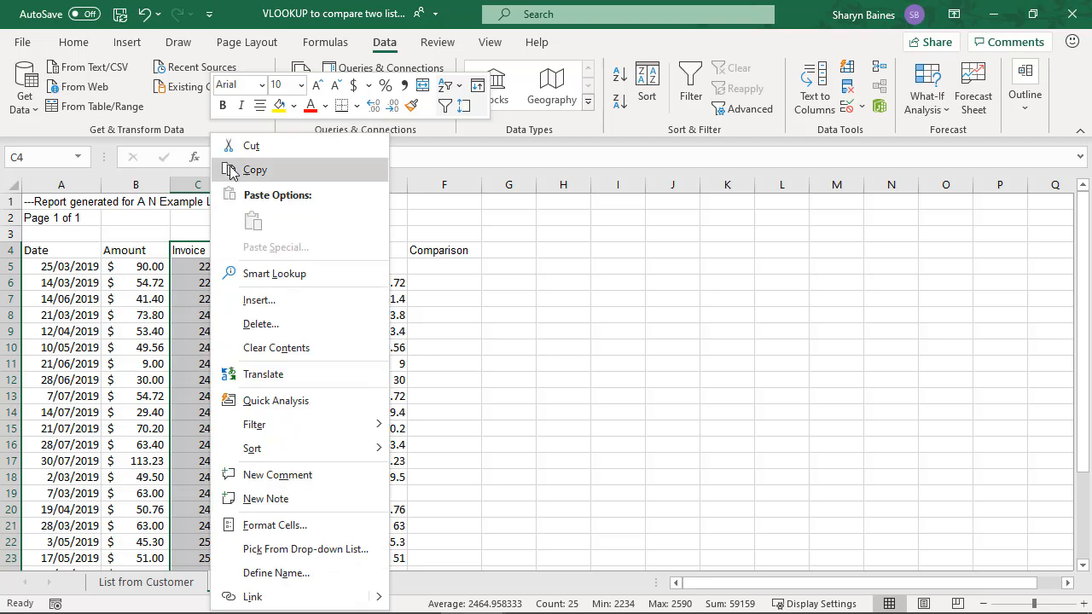
left_click(254, 155)
left_click(143, 247)
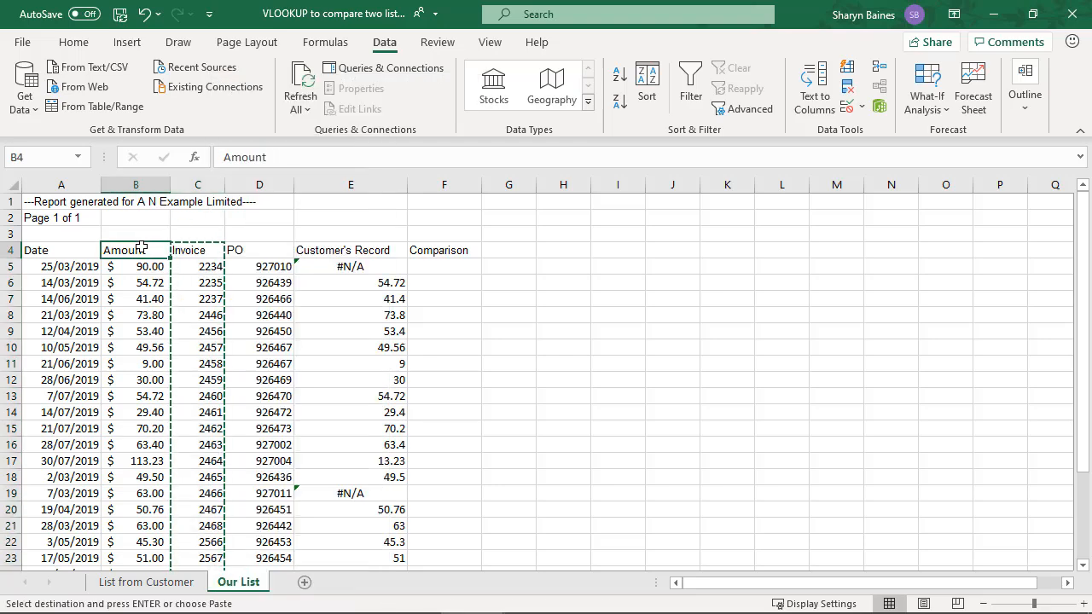
left_click(81, 248)
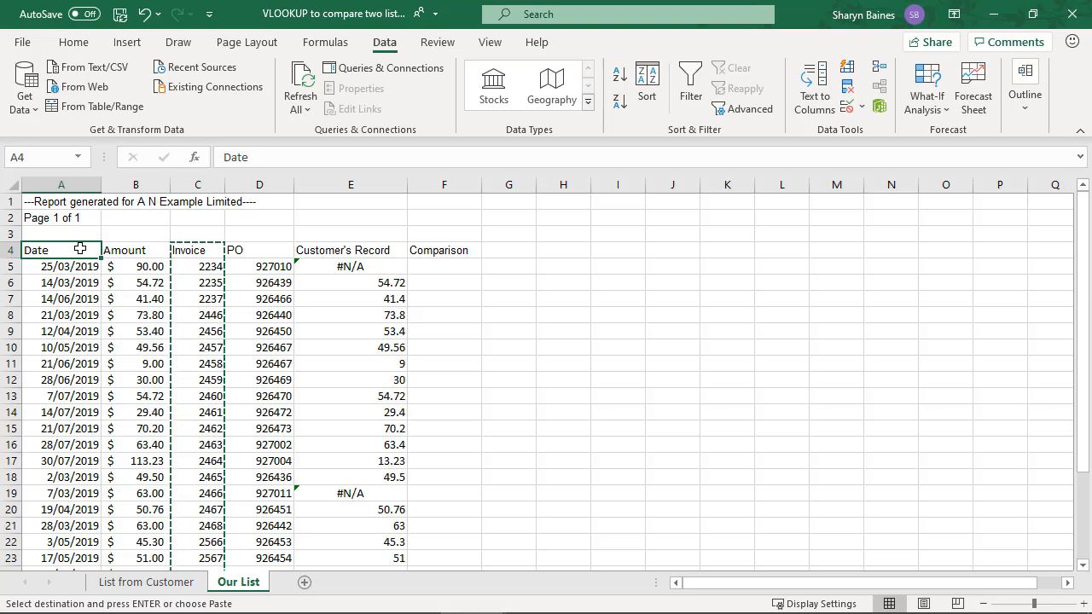
right_click(80, 248)
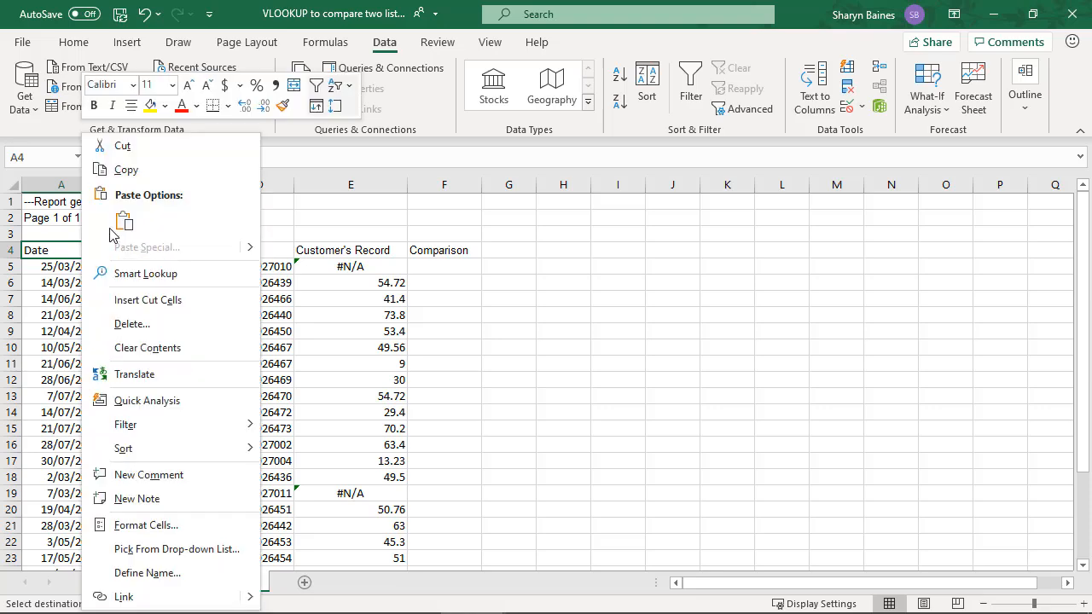
left_click(147, 299)
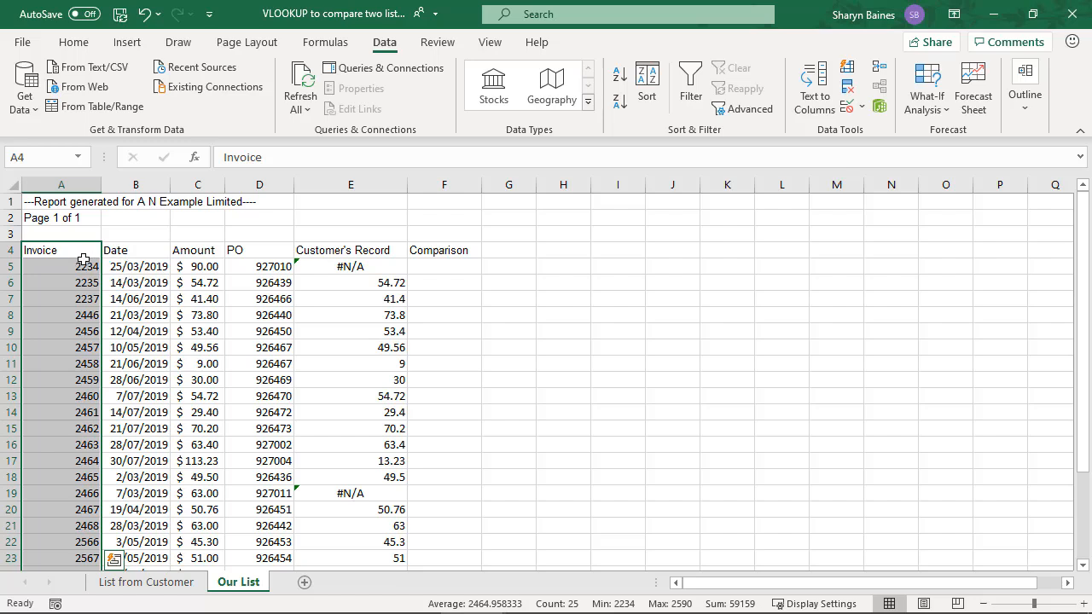
left_click(83, 265)
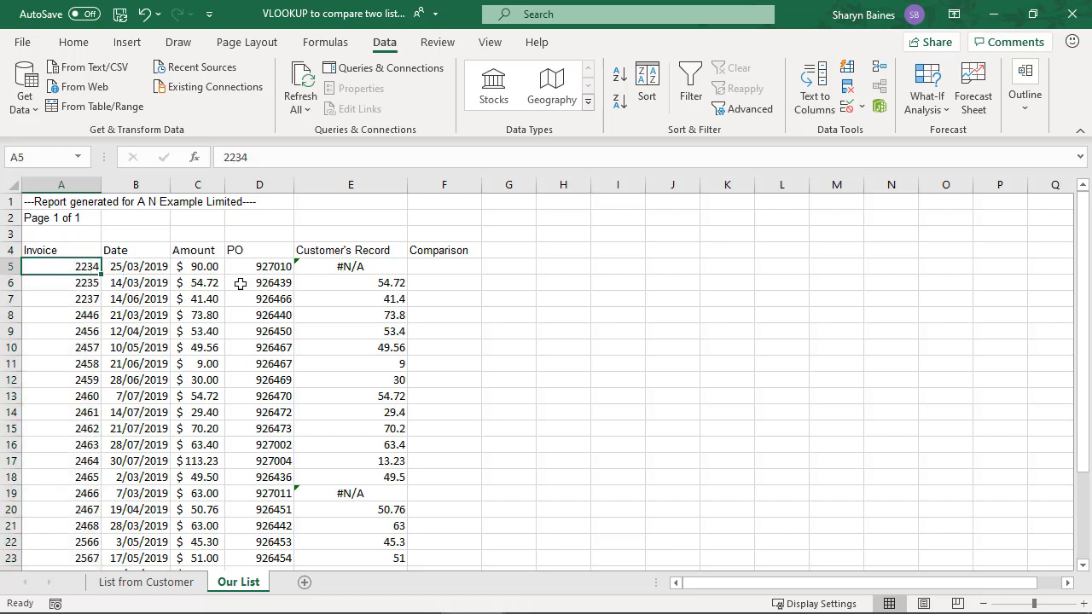
Insert a VLOOKUP function in E5 of List from Customer with A5 as the lookup value
left_click(187, 584)
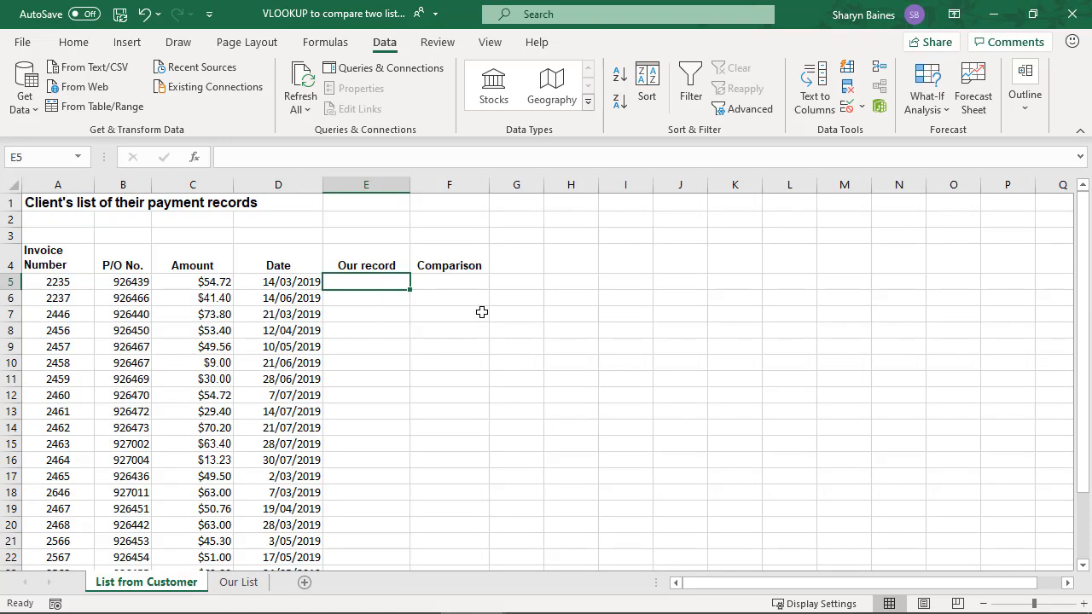
left_click(195, 158)
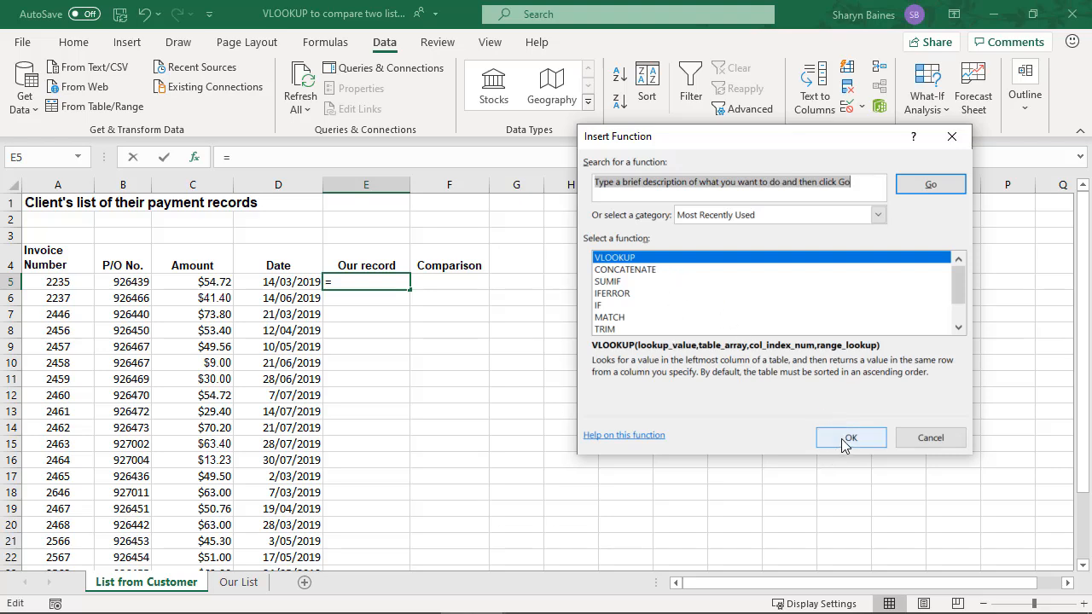
left_click(845, 438)
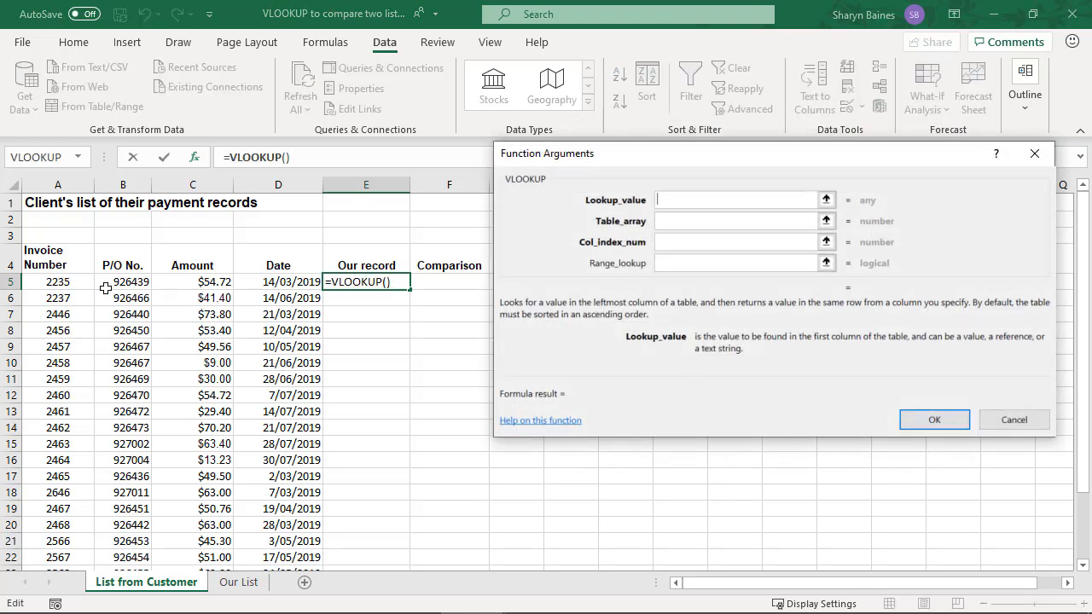
left_click(71, 282)
Set the VLOOKUP table array to columns A:C of the Our List sheet
left_click(682, 223)
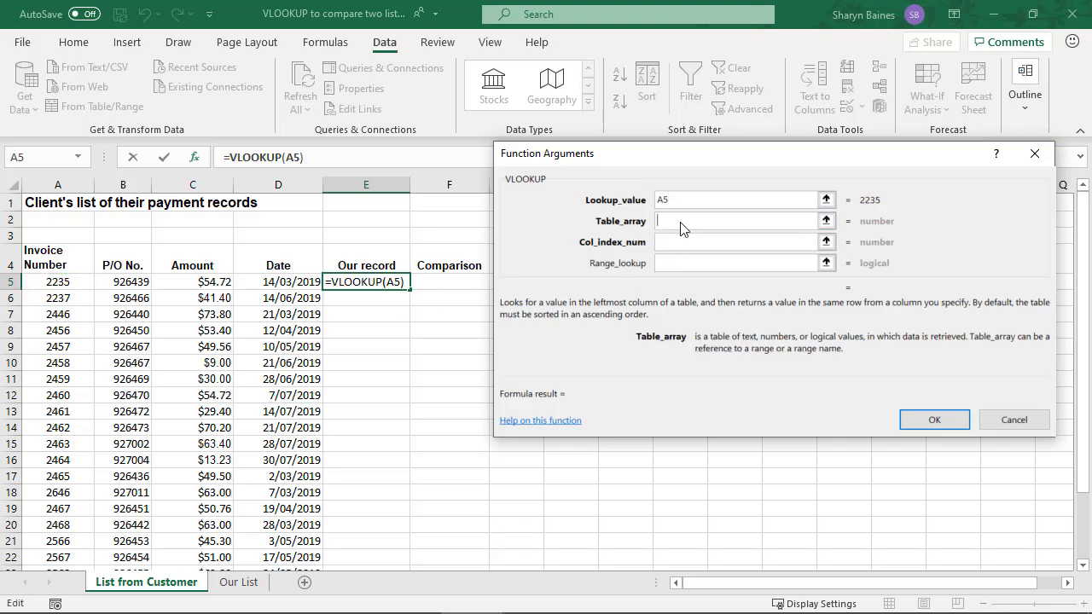
left_click(242, 580)
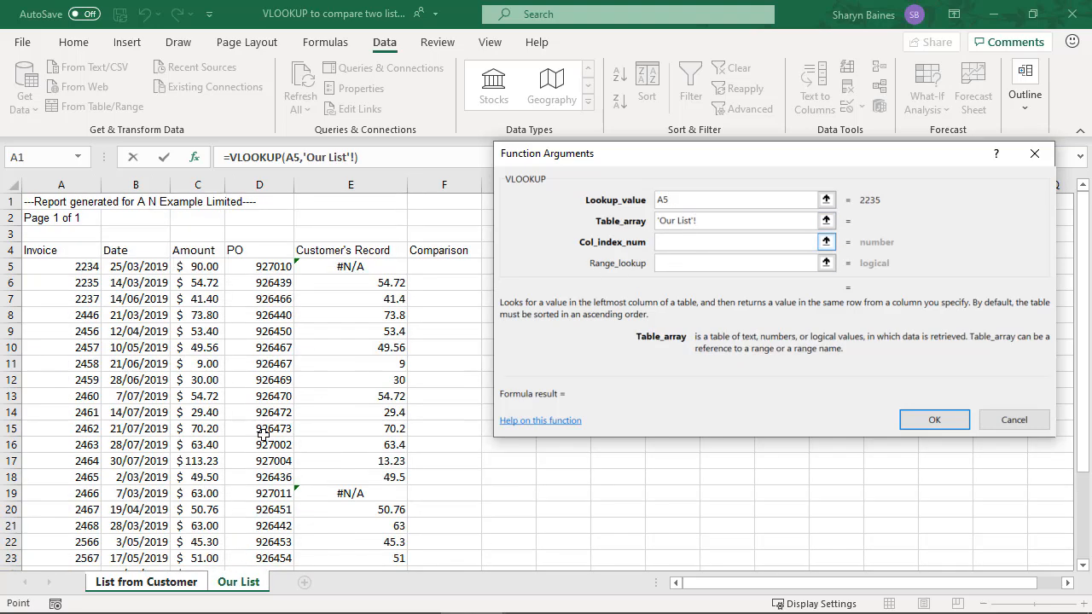
scroll(263, 435, "down", 4)
scroll(170, 358, "up", 4)
left_click_drag(82, 187, 262, 186)
left_click_drag(85, 183, 195, 180)
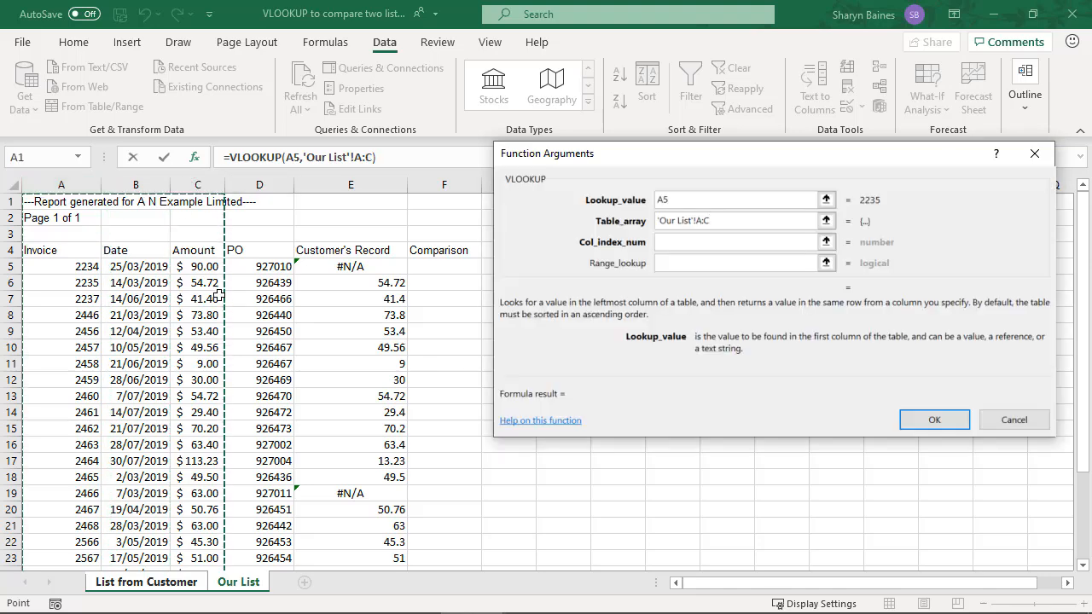
Set the column index to 3 and range lookup to 0, and fill the finished VLOOKUP from E5 down the Our record column
left_click(662, 242)
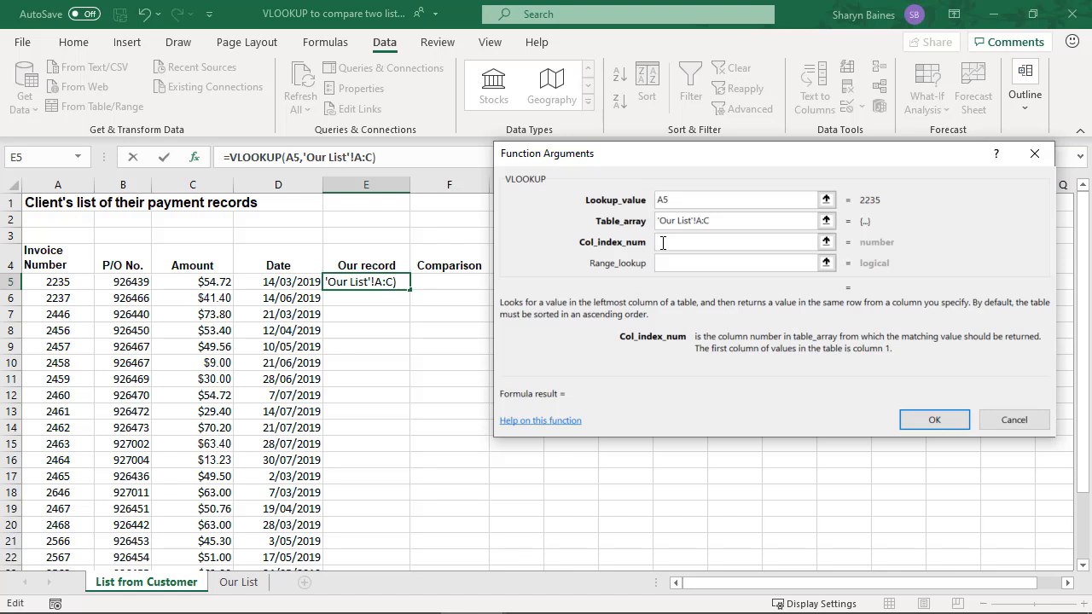
type("3")
left_click(665, 263)
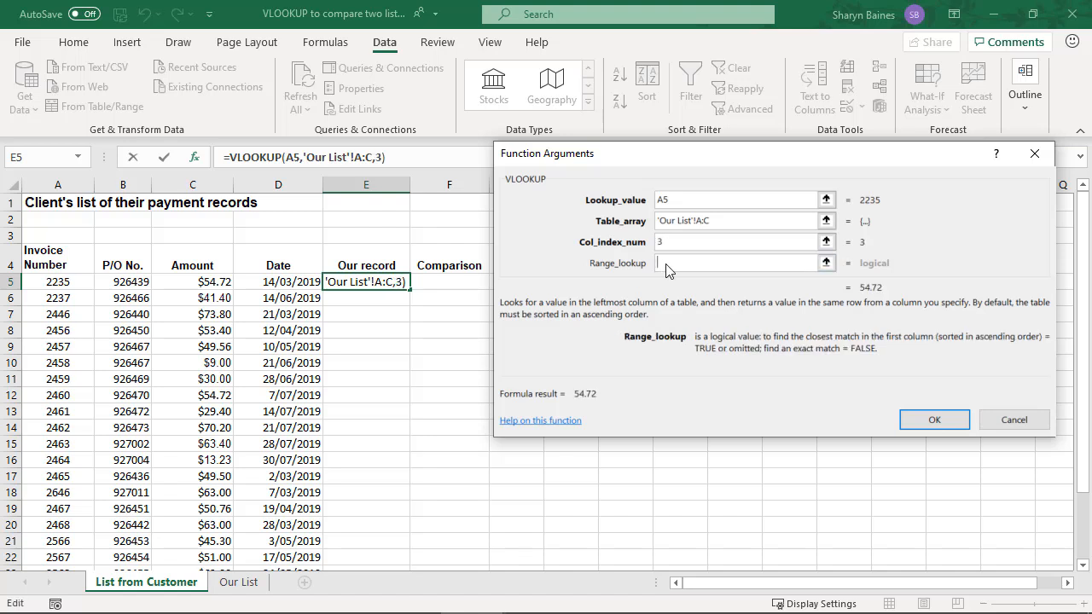
type("0")
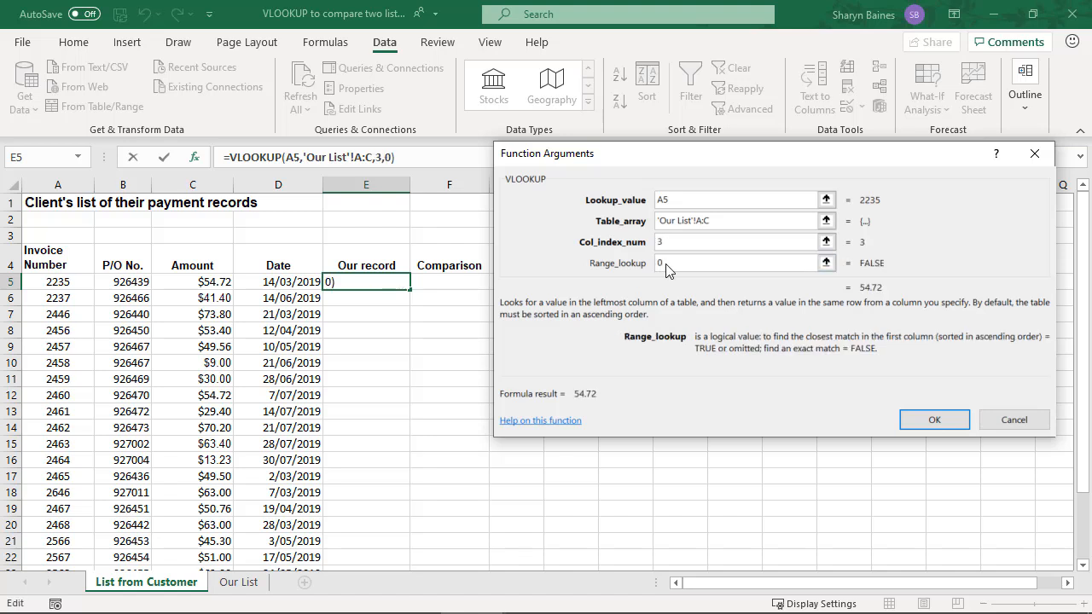
left_click(937, 414)
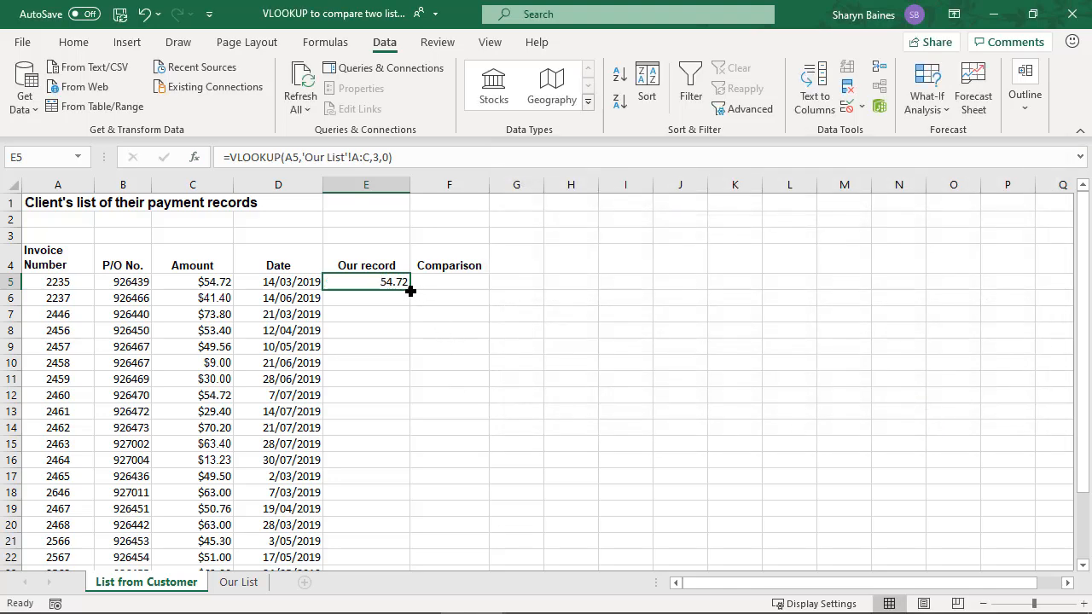
double_click(410, 291)
left_click(390, 282)
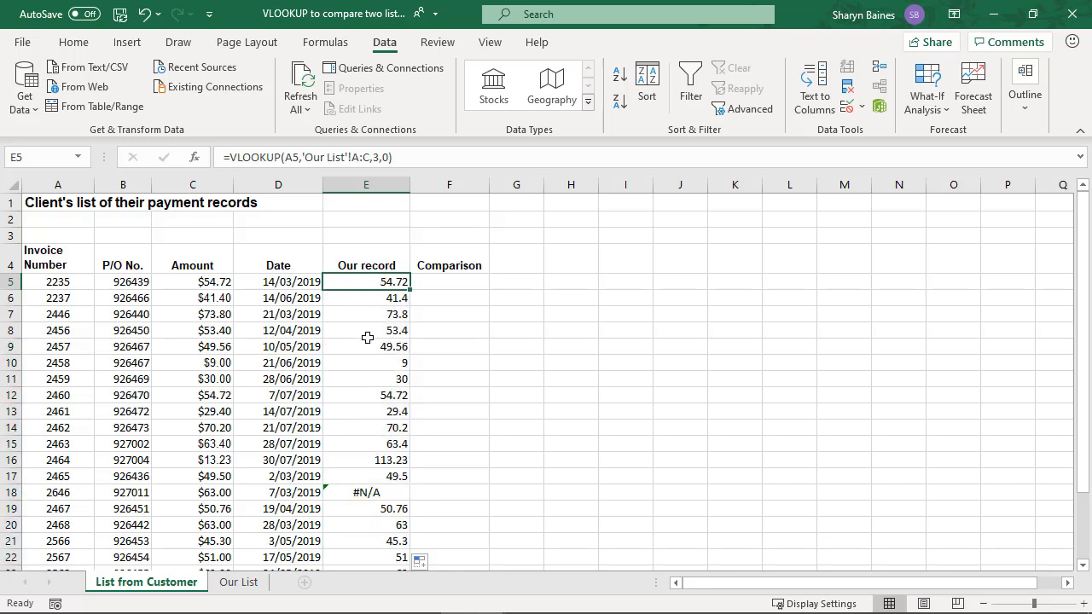
Compare the #N/A row 18 on List from Customer with the invoice number in A19 of Our List
scroll(367, 337, "down", 2)
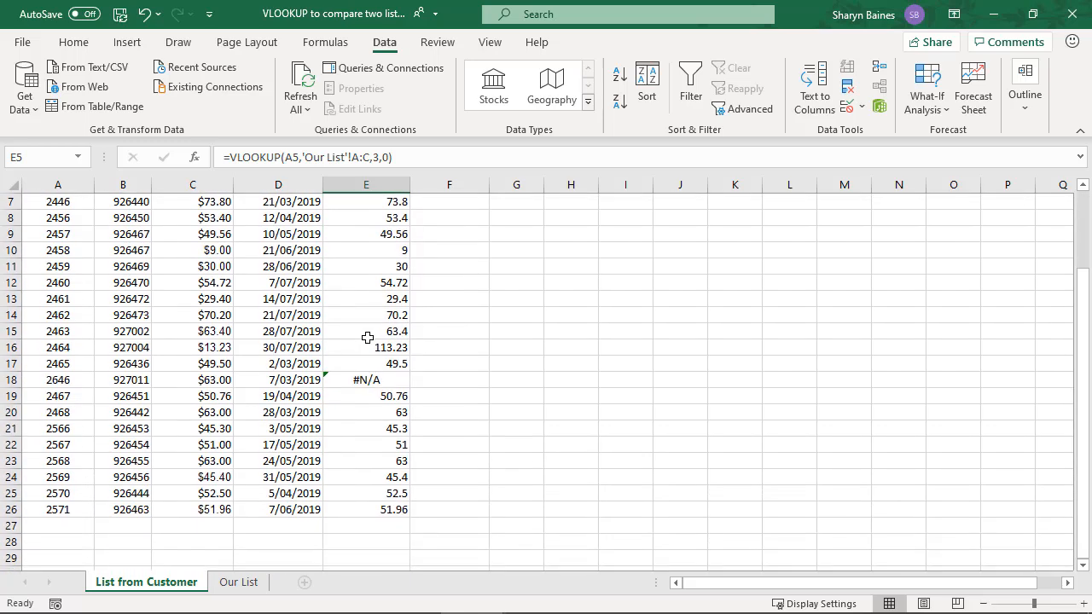
left_click(367, 382)
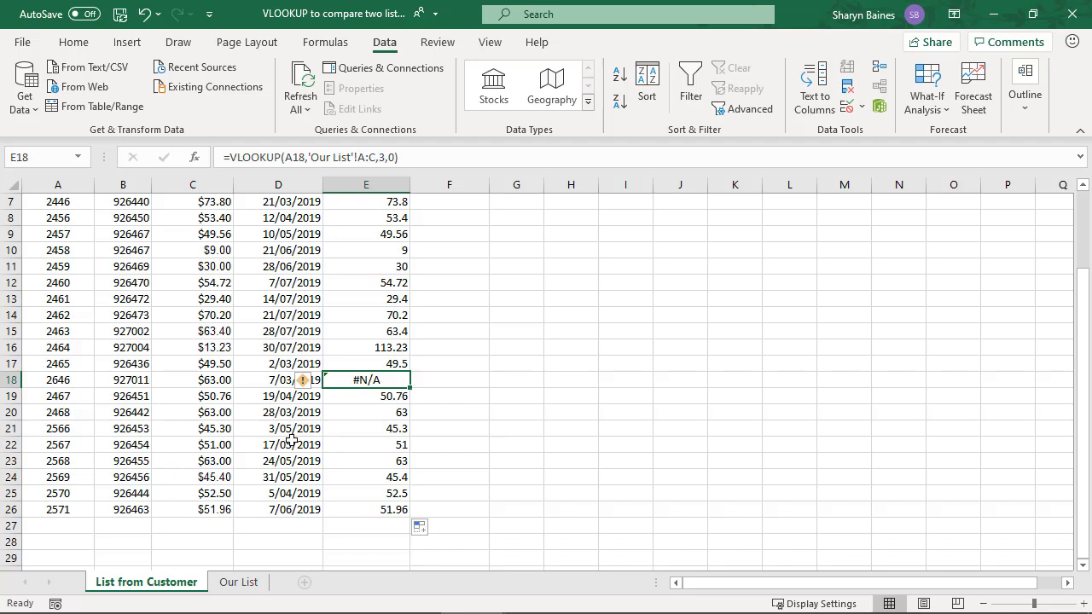
left_click(247, 587)
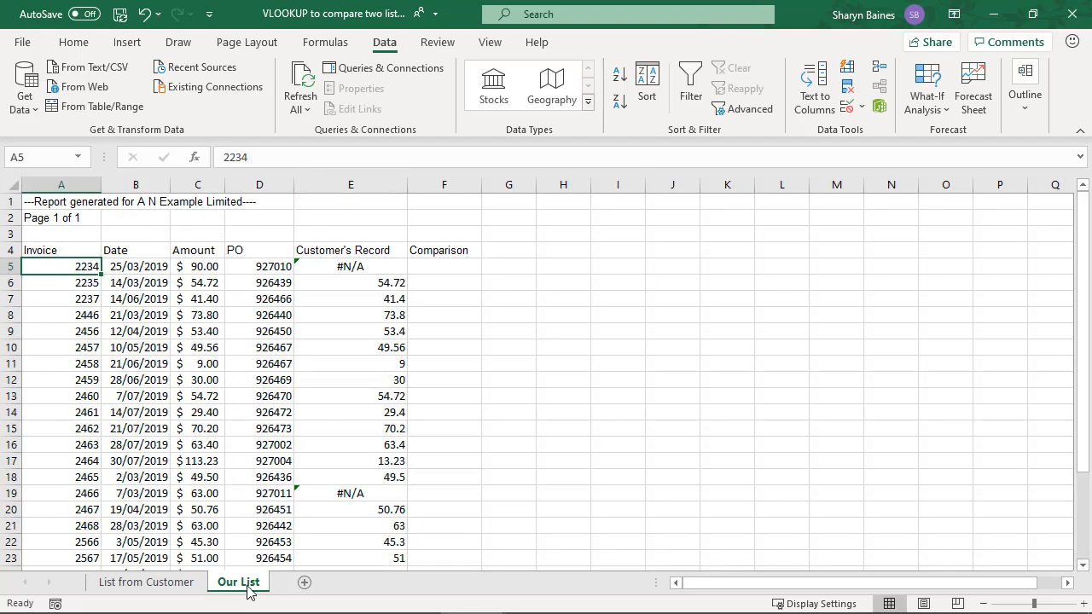
scroll(244, 532, "down", 1)
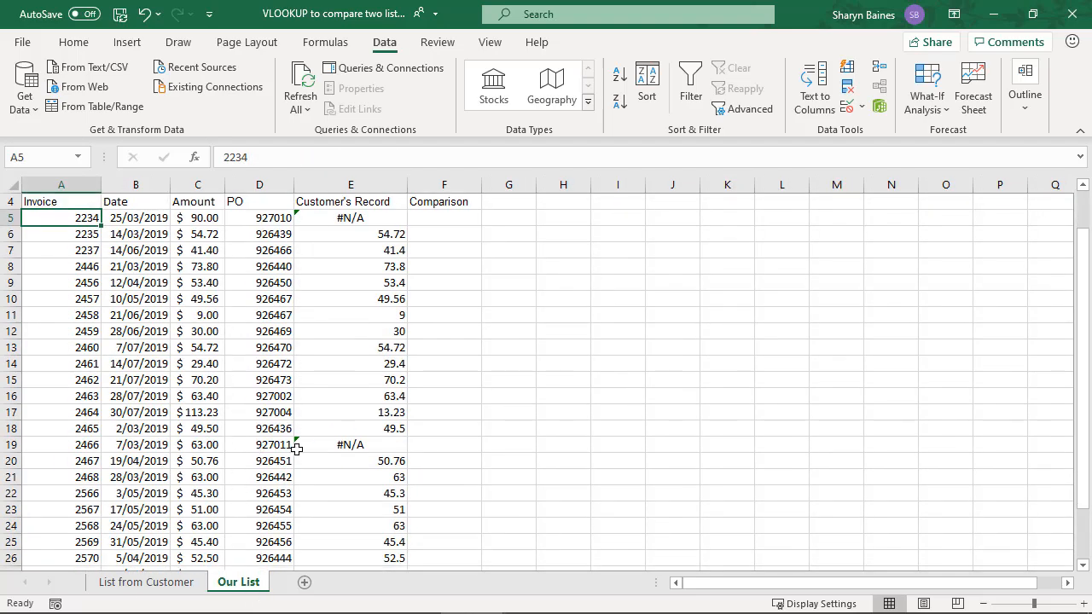
left_click(80, 445)
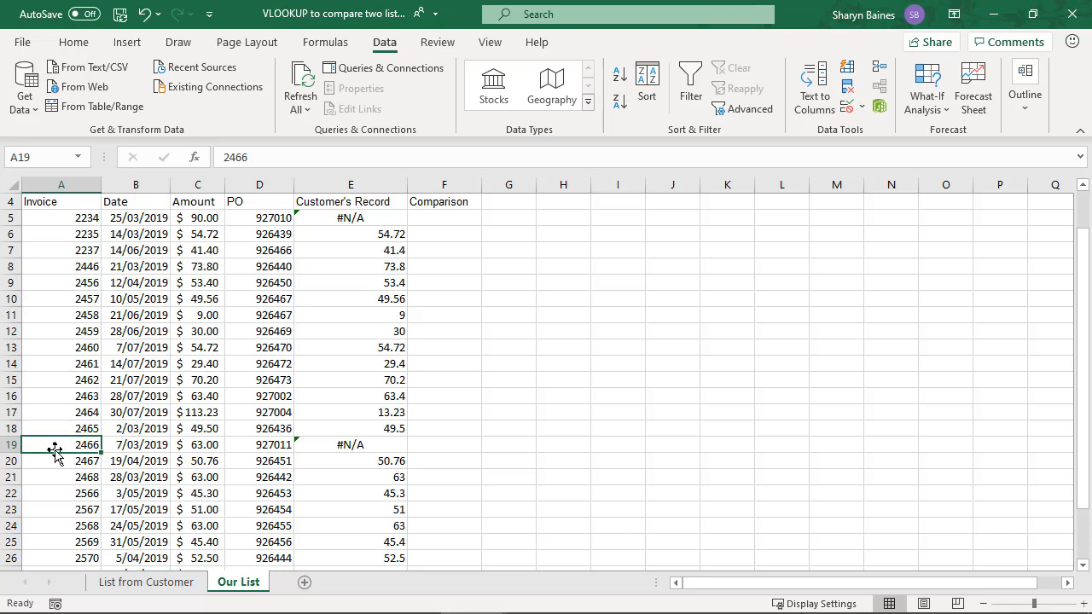
left_click(154, 585)
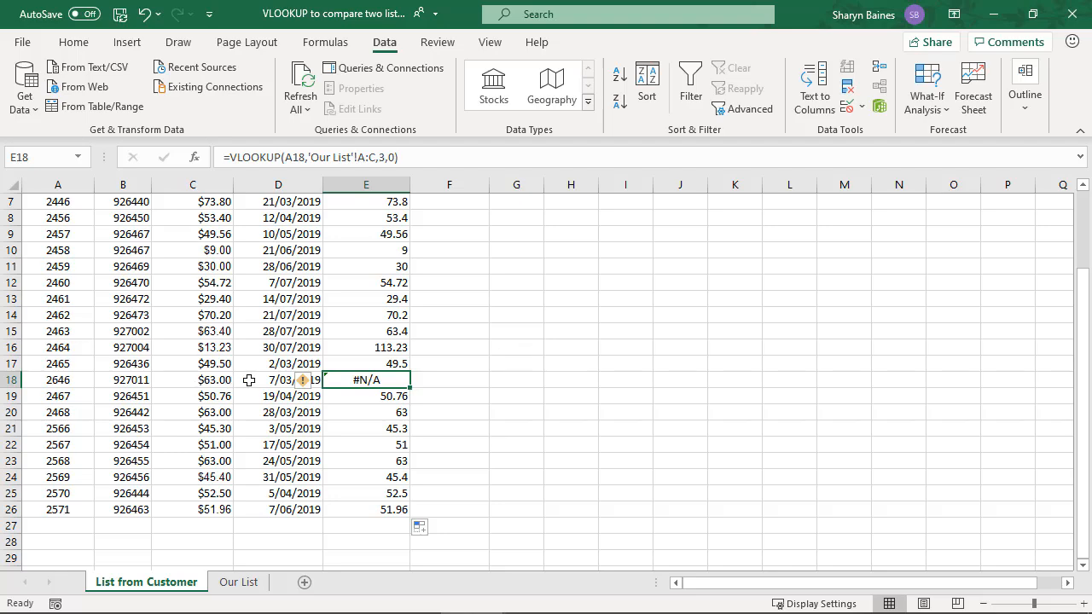
Check the invoices marked #N/A in Our List from row 5 to row 28
left_click(238, 582)
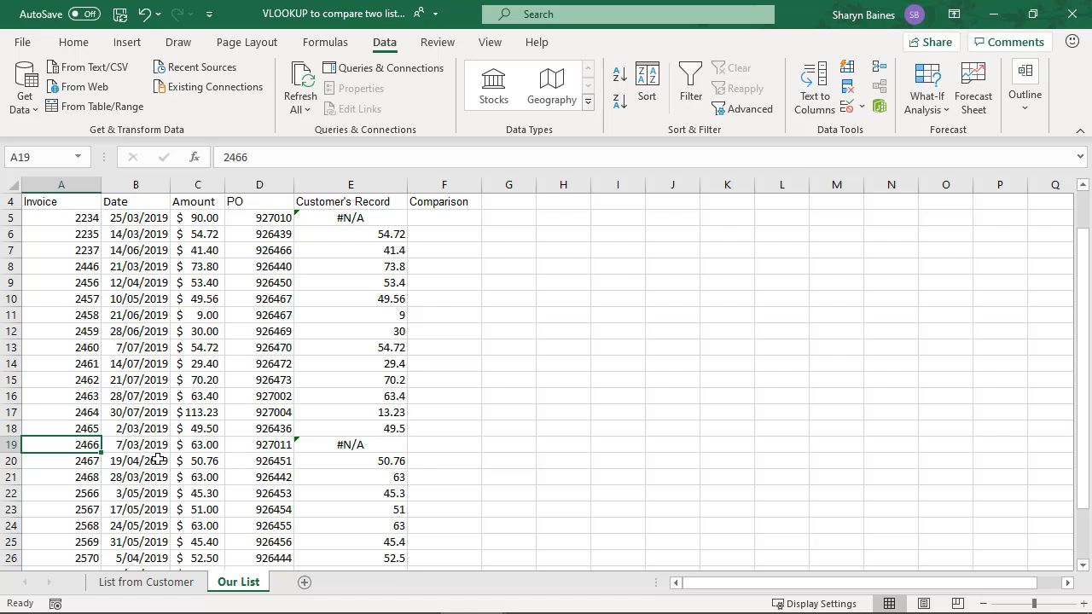
scroll(158, 461, "up", 1)
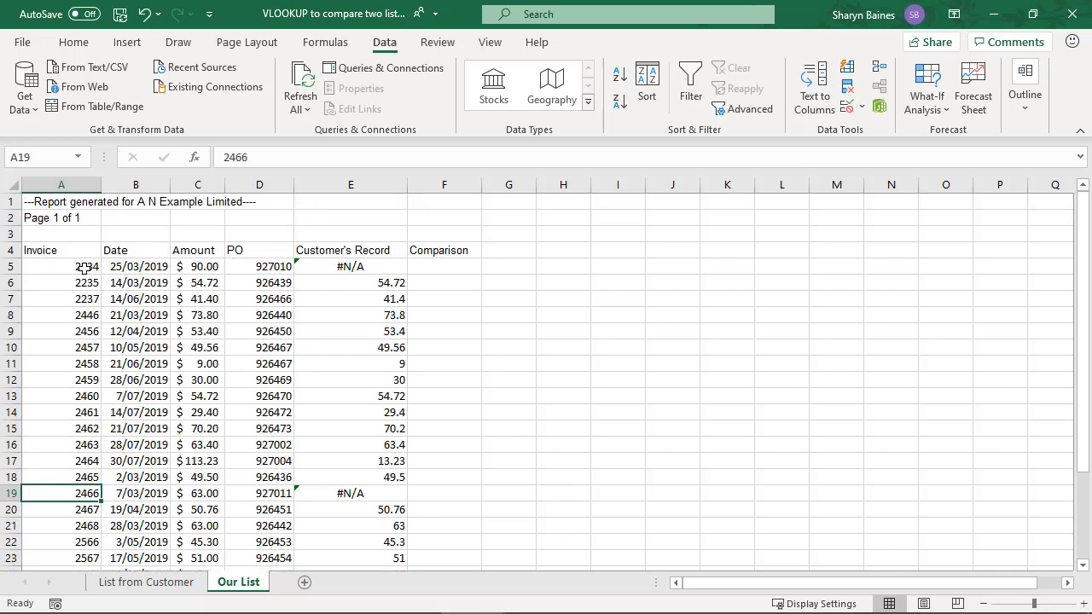
scroll(143, 368, "down", 2)
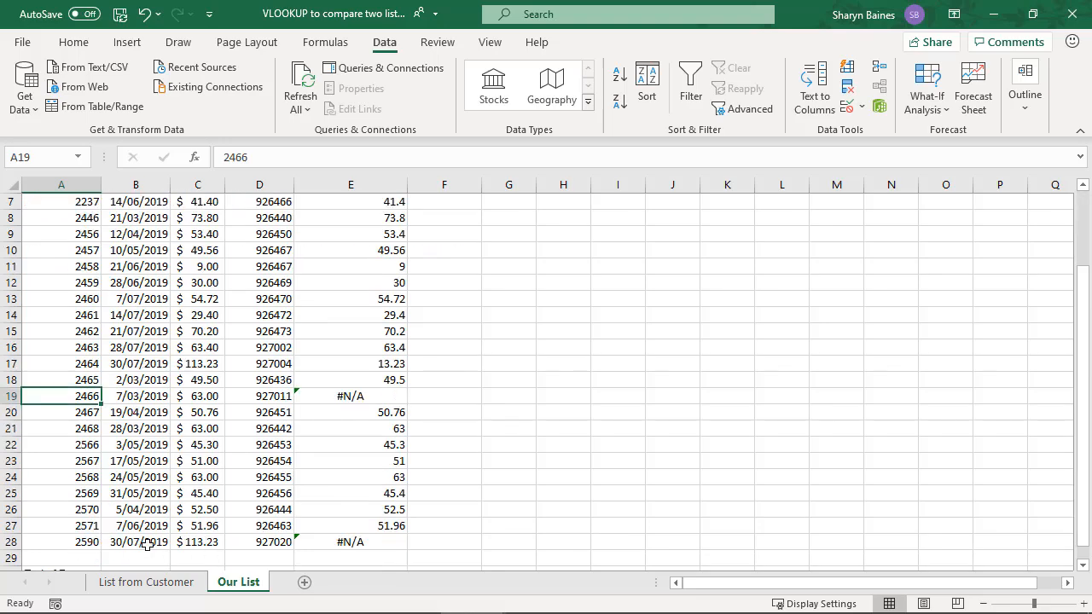
scroll(147, 537, "up", 2)
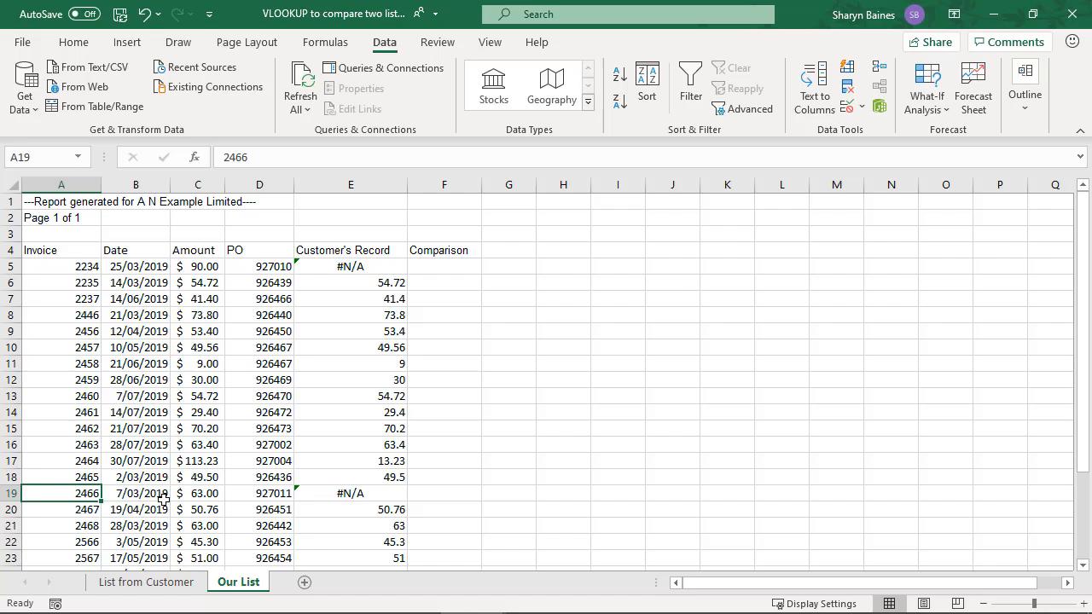